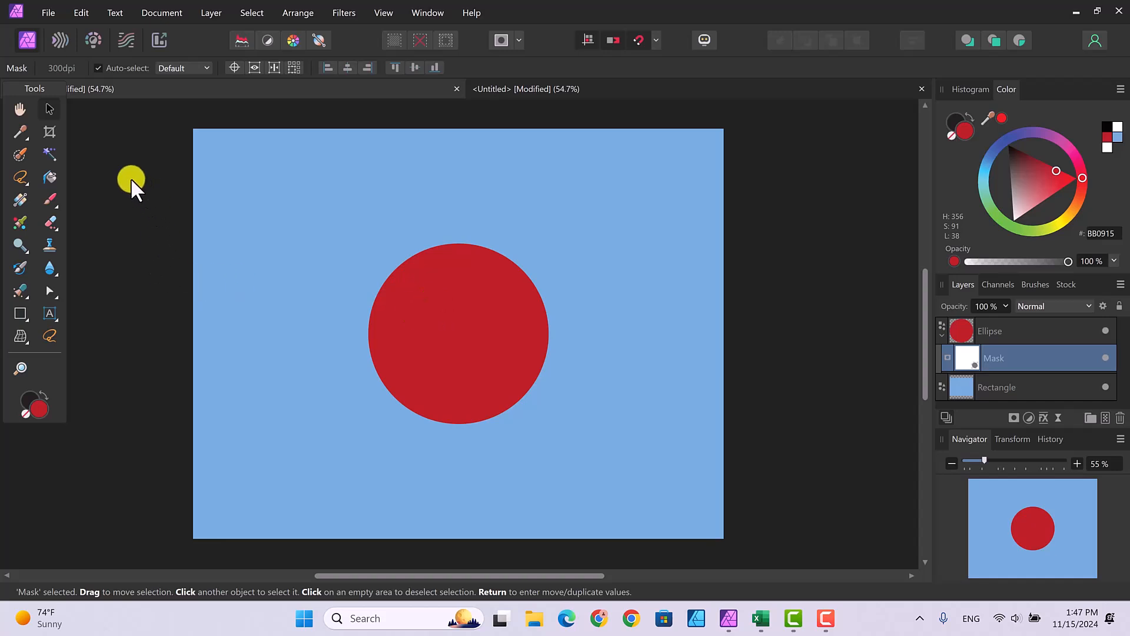
Draw a linear white-to-black gradient diagonally across the ellipse's mask and shift its midpoint toward the black end
{"action": "left_click", "coordinate": [19, 197]}
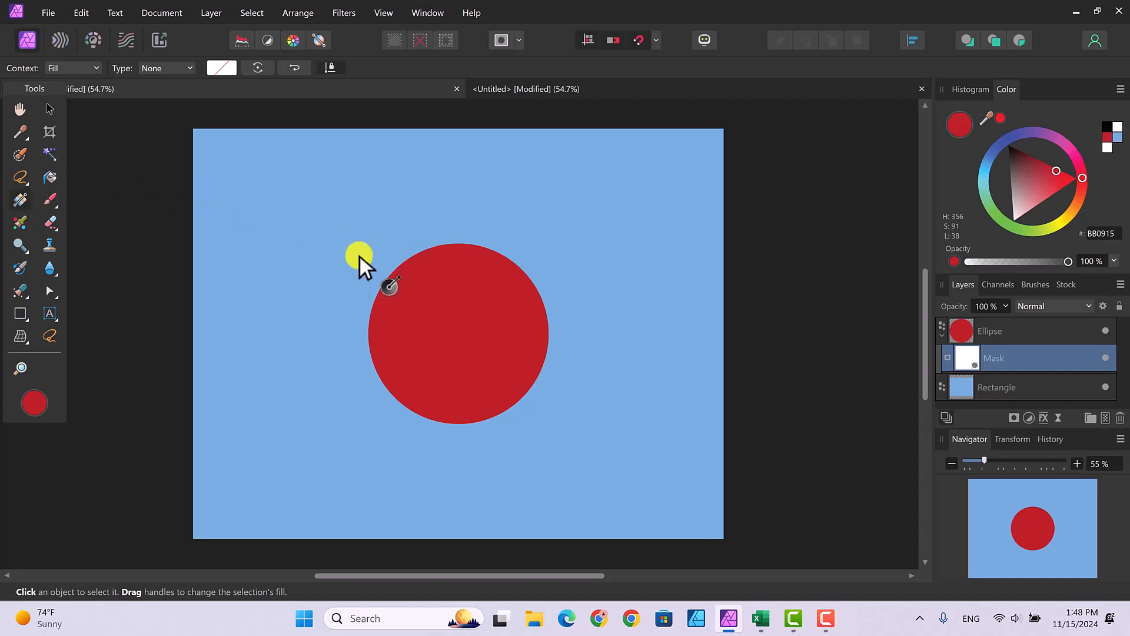
{"action": "left_click_drag", "start_coordinate": [359, 255], "coordinate": [588, 416]}
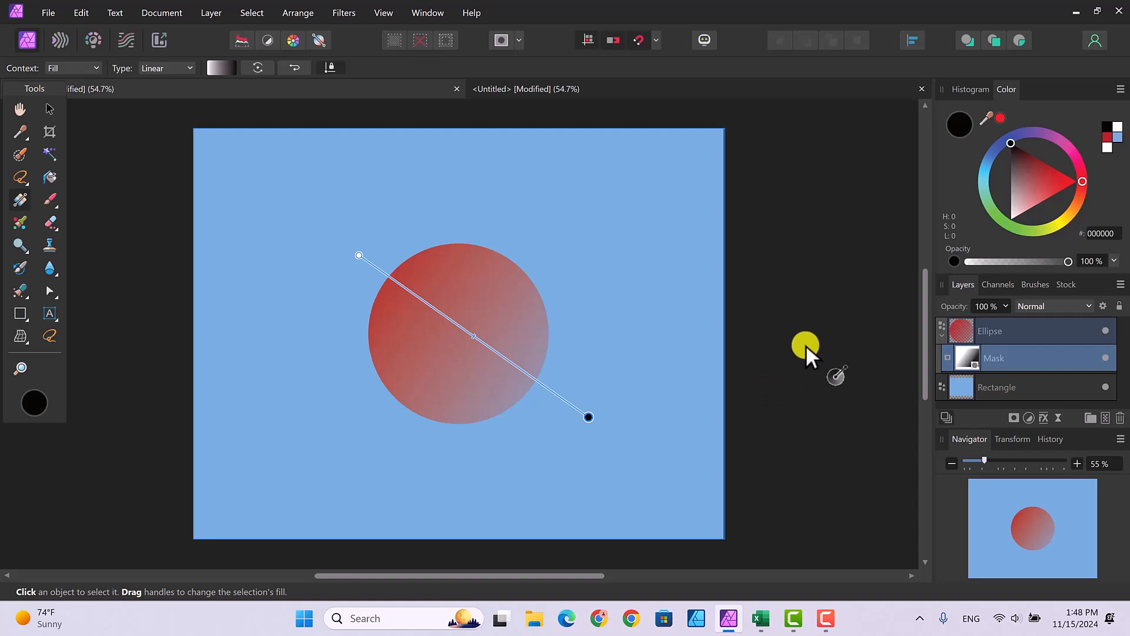
{"action": "left_click", "coordinate": [591, 418]}
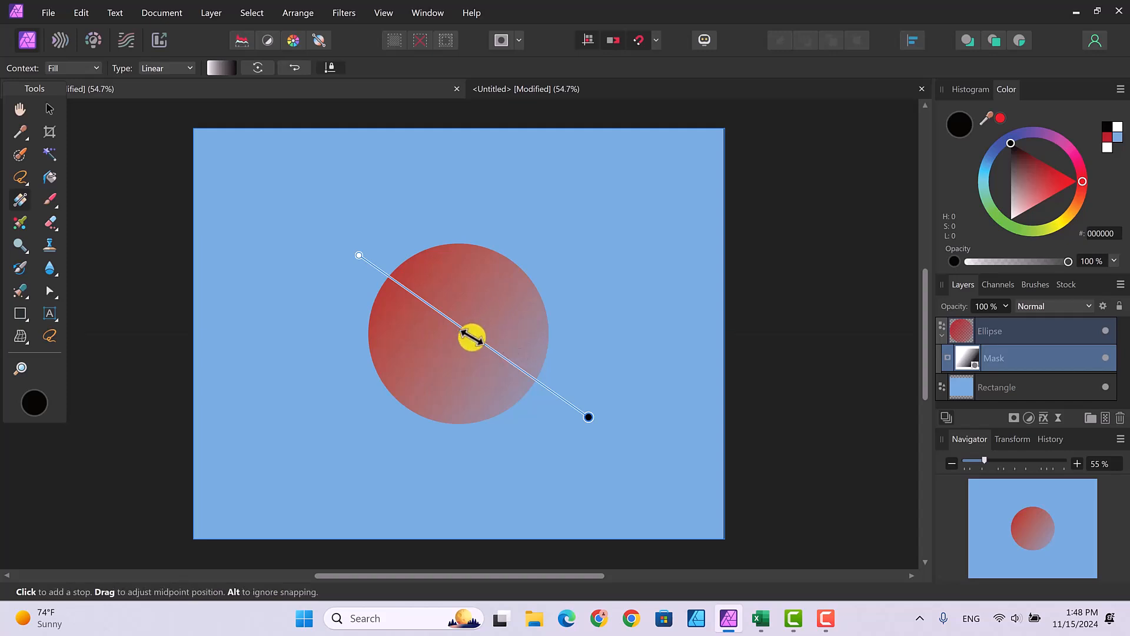
{"action": "left_click_drag", "start_coordinate": [471, 337], "coordinate": [505, 364]}
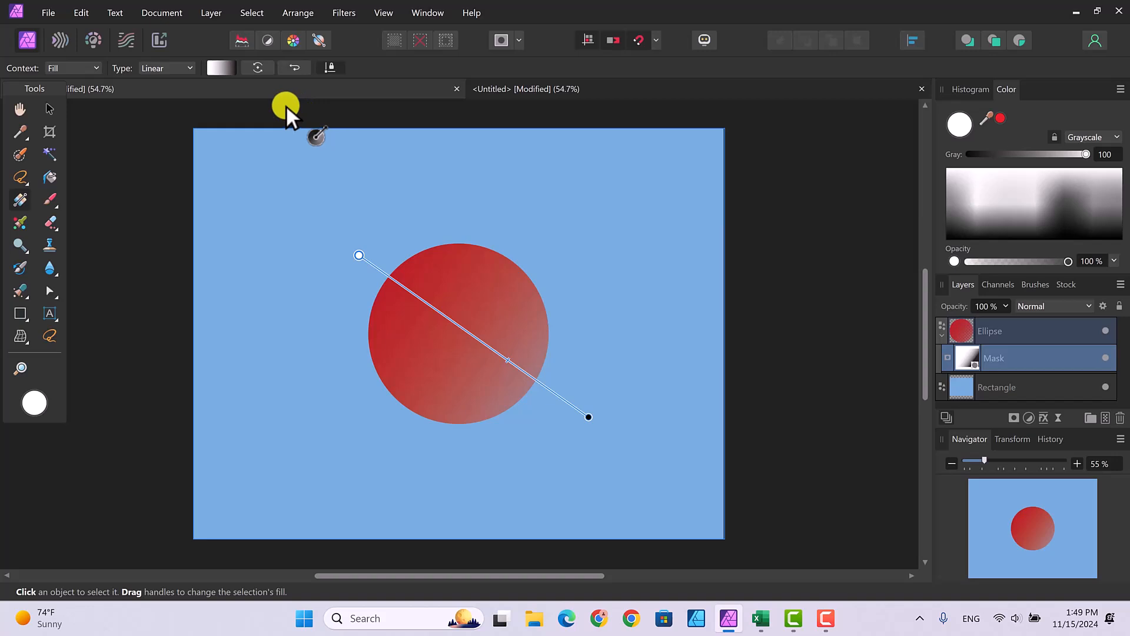
Rotate the mask gradient through four quarter turns, and reverse its direction and back again
{"action": "left_click", "coordinate": [257, 67]}
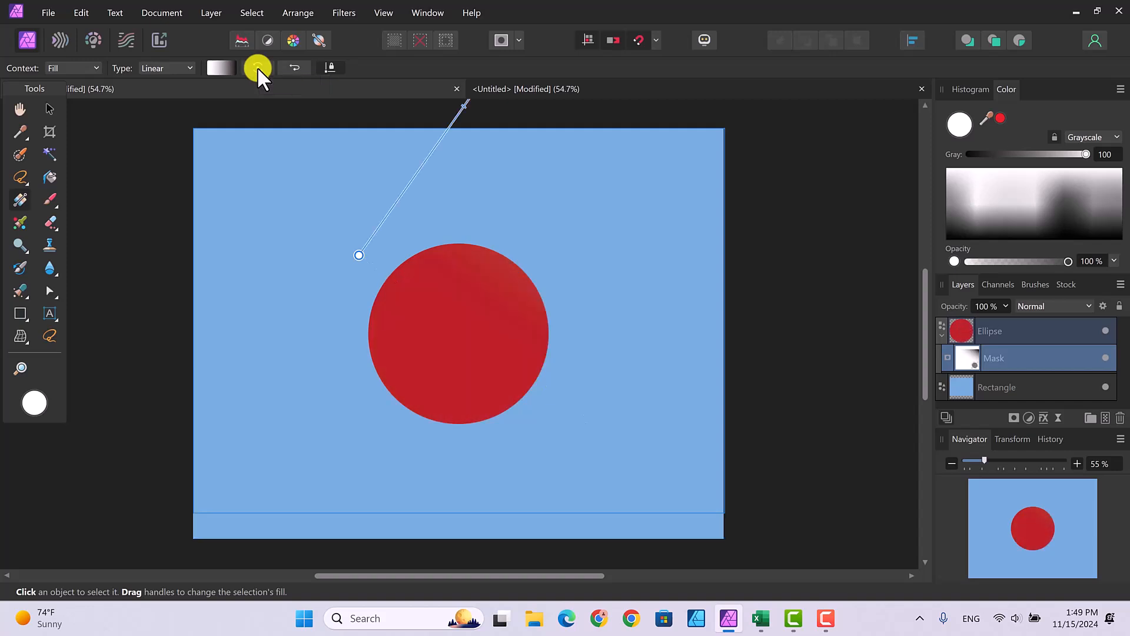
{"action": "left_click", "coordinate": [257, 67]}
{"action": "left_click", "coordinate": [257, 67]}
{"action": "left_click", "coordinate": [257, 67]}
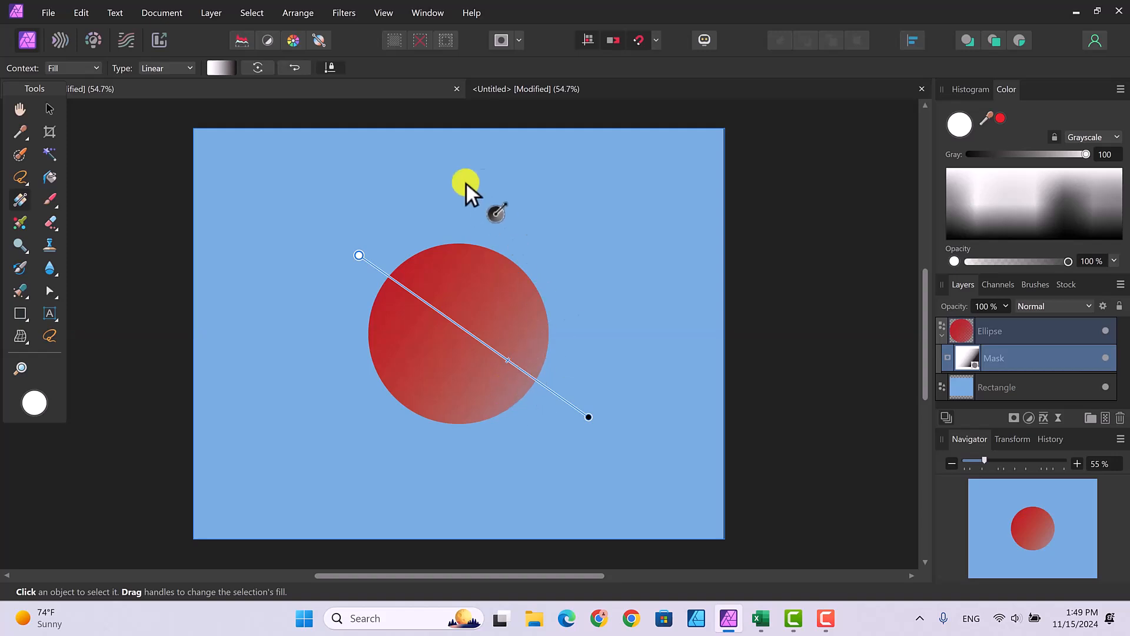
{"action": "left_click", "coordinate": [294, 66]}
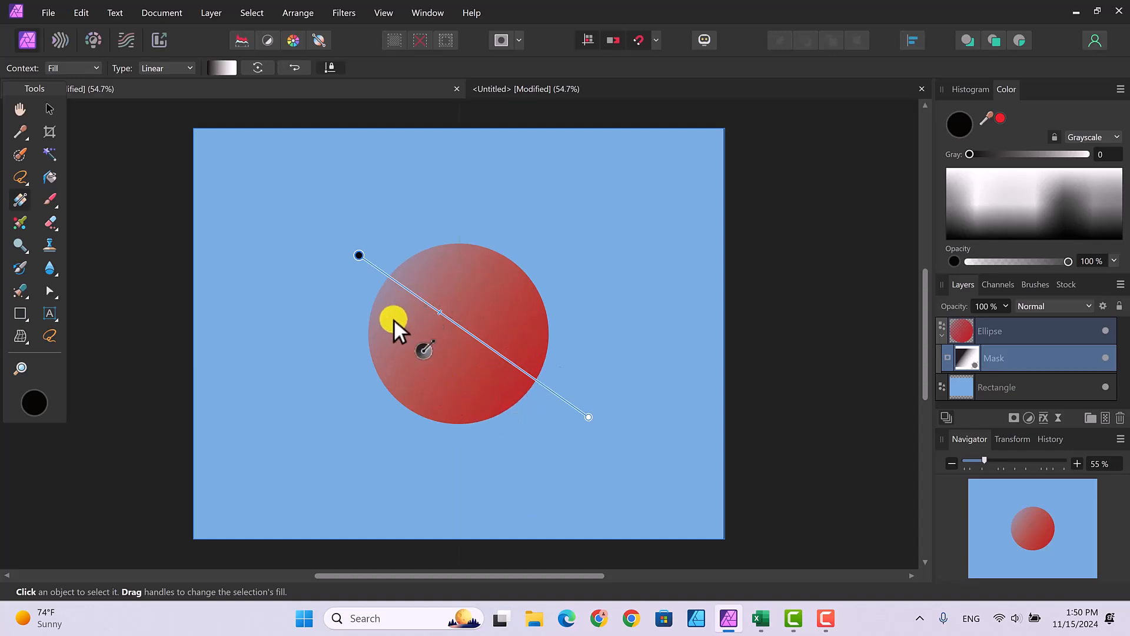
{"action": "left_click", "coordinate": [295, 67]}
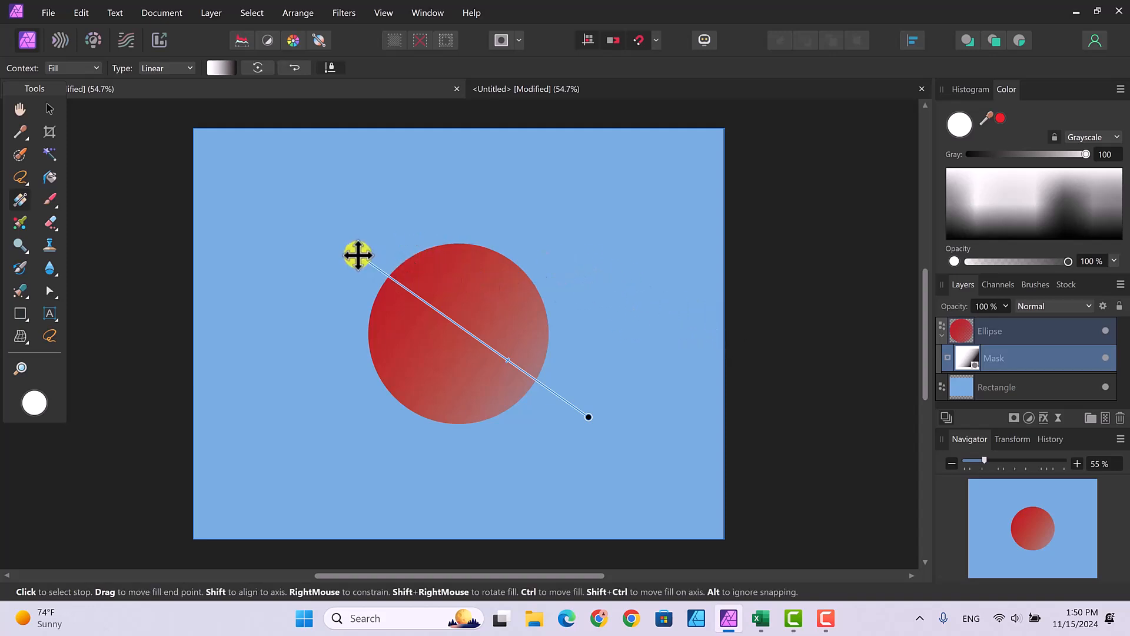
Reposition the mask gradient's ends, placing the black end at the circle's upper left and the white end at its lower right
{"action": "left_click_drag", "start_coordinate": [358, 255], "coordinate": [597, 226]}
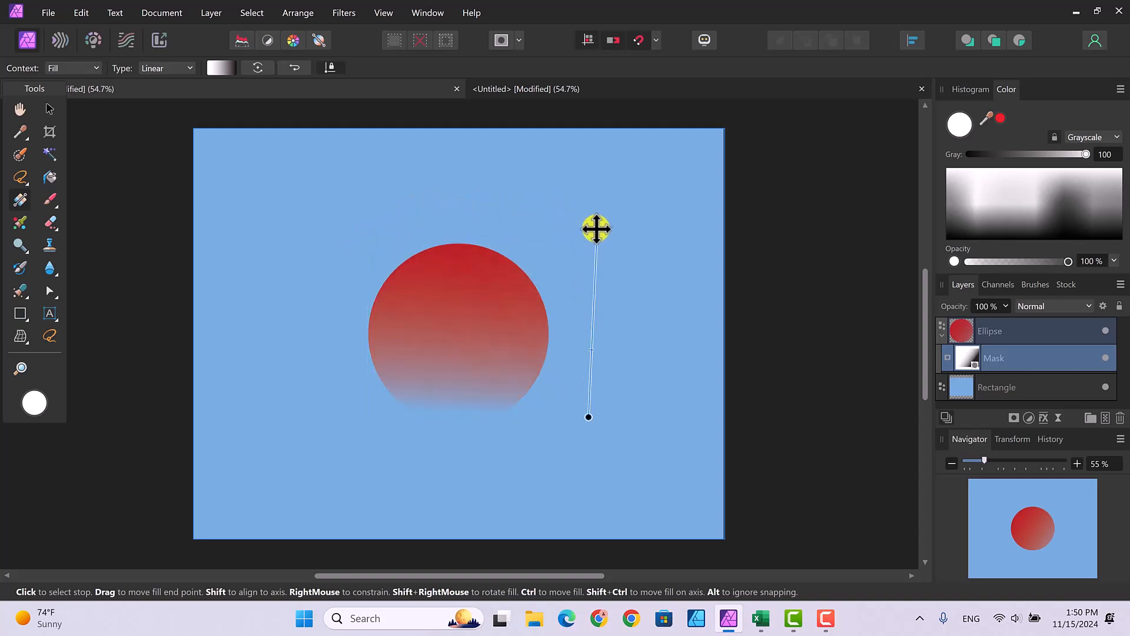
{"action": "left_click_drag", "start_coordinate": [588, 418], "coordinate": [362, 281]}
{"action": "left_click_drag", "start_coordinate": [599, 225], "coordinate": [543, 391]}
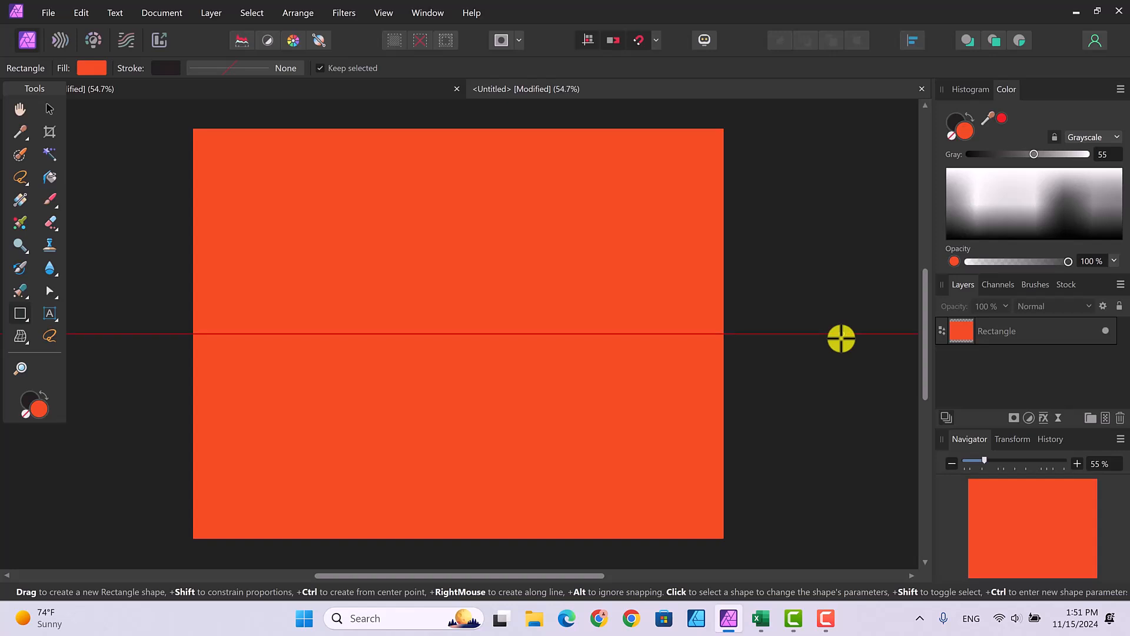
Apply an Elliptical gradient fill to the orange Rectangle layer with the Gradient tool
{"action": "left_click", "coordinate": [1041, 331]}
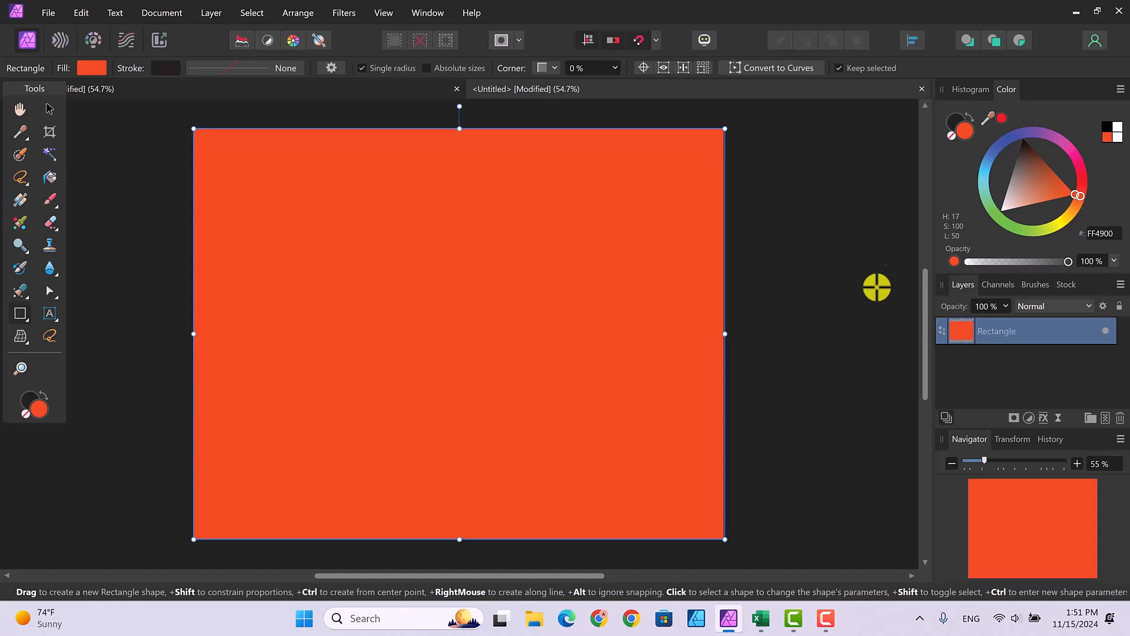
{"action": "left_click", "coordinate": [20, 198]}
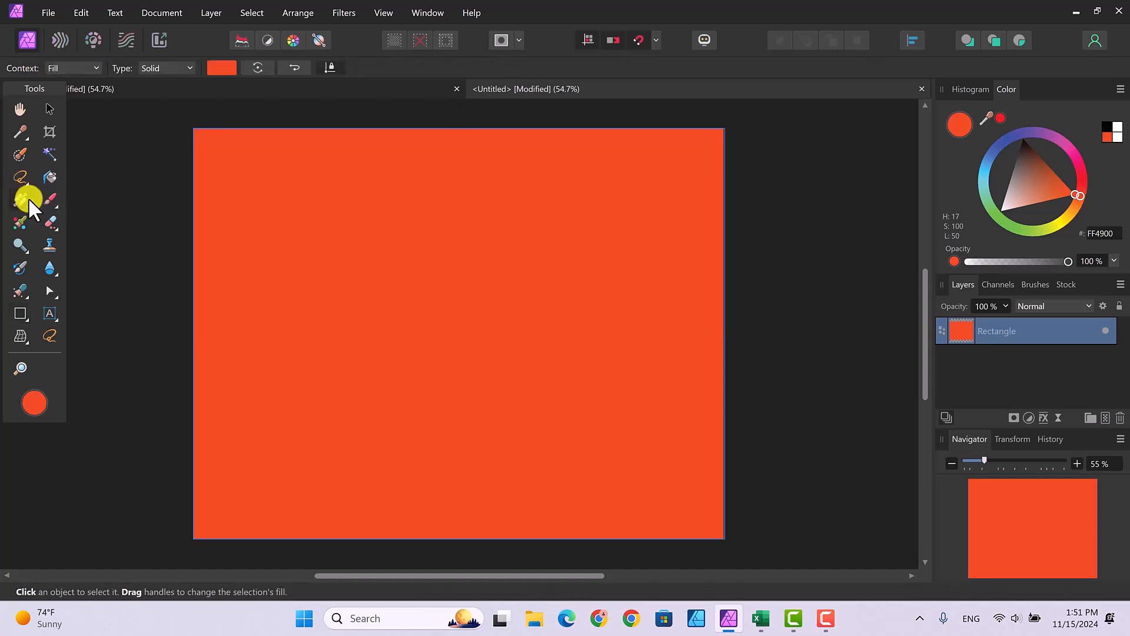
{"action": "left_click", "coordinate": [188, 68]}
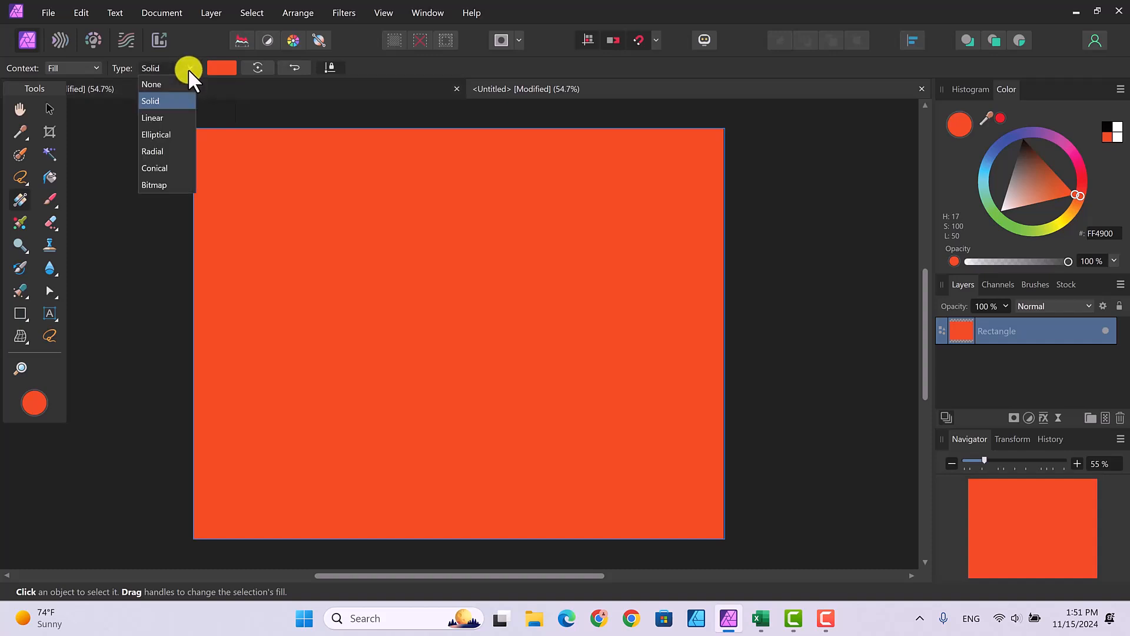
{"action": "left_click", "coordinate": [157, 132]}
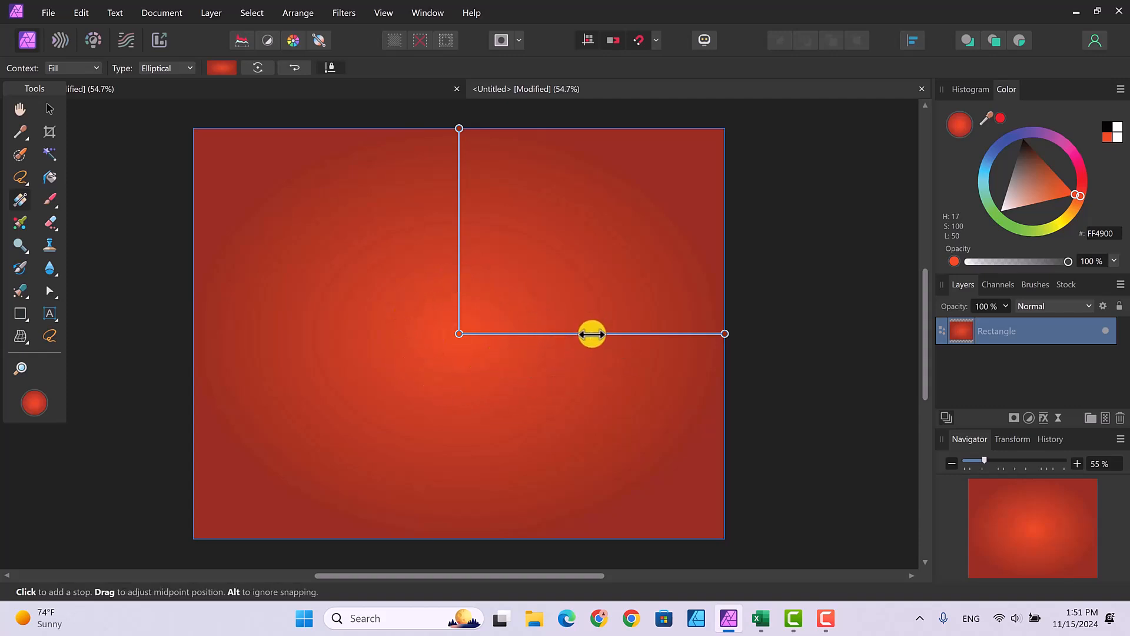
Move the elliptical gradient's midpoint toward its centre and bring its outer end just inside the rectangle's right edge
{"action": "mouse_move", "coordinate": [592, 334]}
{"action": "left_mouse_down"}
{"action": "mouse_move", "coordinate": [546, 340]}
{"action": "mouse_move", "coordinate": [587, 334]}
{"action": "left_mouse_up"}
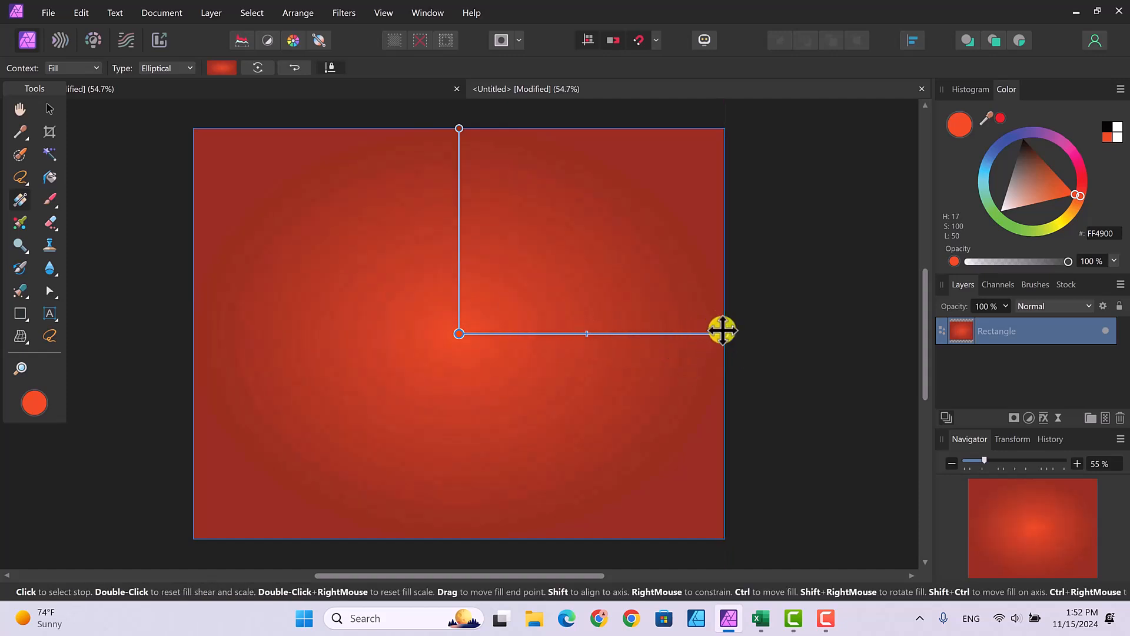
{"action": "left_click_drag", "start_coordinate": [717, 331], "coordinate": [755, 334]}
{"action": "left_click_drag", "start_coordinate": [602, 333], "coordinate": [539, 334]}
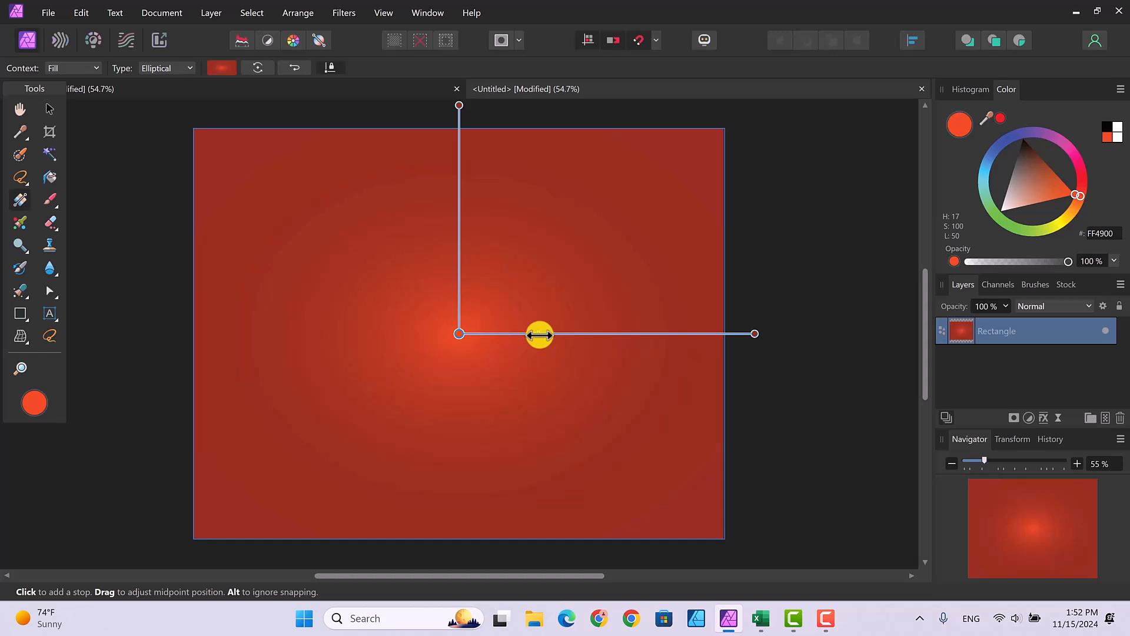
{"action": "mouse_move", "coordinate": [540, 335]}
{"action": "left_mouse_down"}
{"action": "mouse_move", "coordinate": [644, 324]}
{"action": "mouse_move", "coordinate": [505, 343]}
{"action": "mouse_move", "coordinate": [538, 335]}
{"action": "left_mouse_up"}
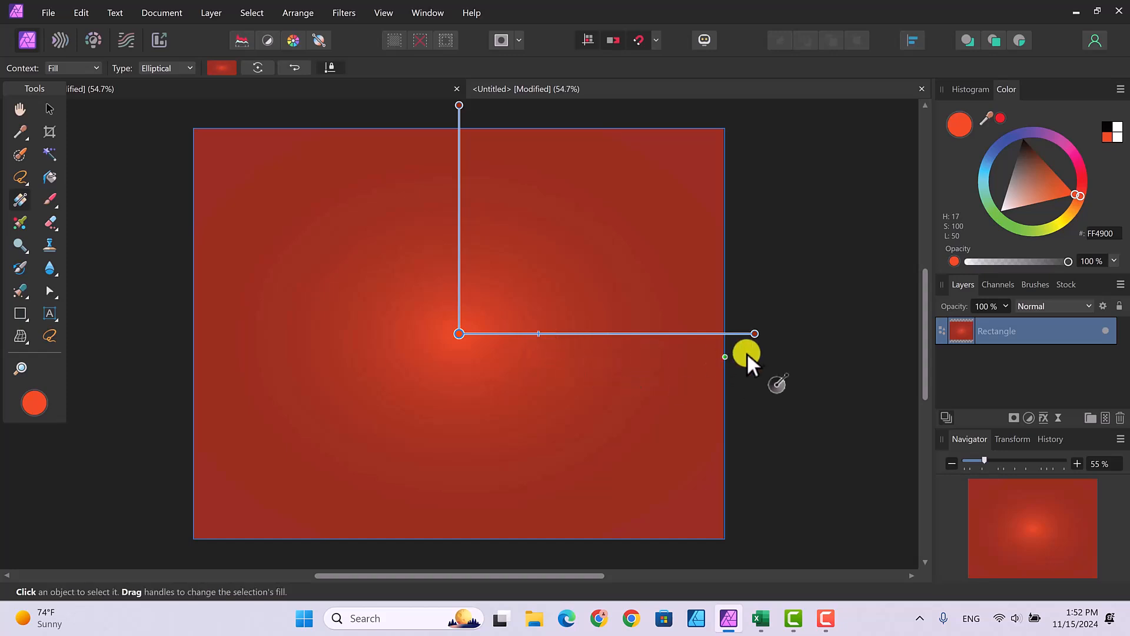
{"action": "left_click_drag", "start_coordinate": [747, 331], "coordinate": [681, 333]}
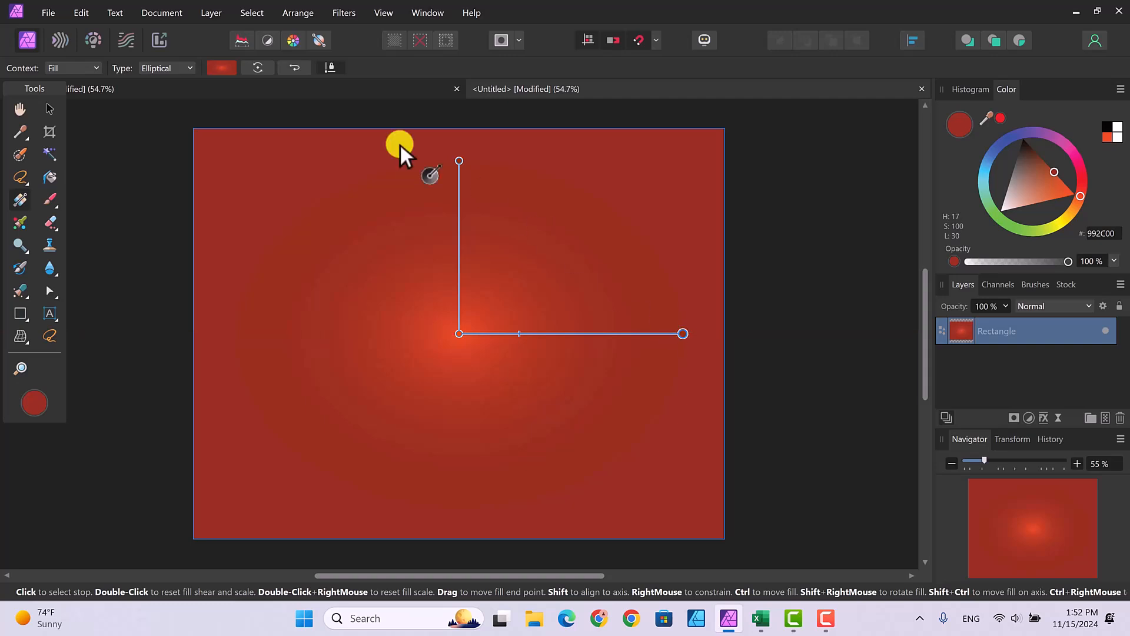
Turn off the gradient's aspect ratio lock, stretch its horizontal axis beyond the rectangle's right edge and shorten its vertical axis
{"action": "left_click", "coordinate": [328, 67]}
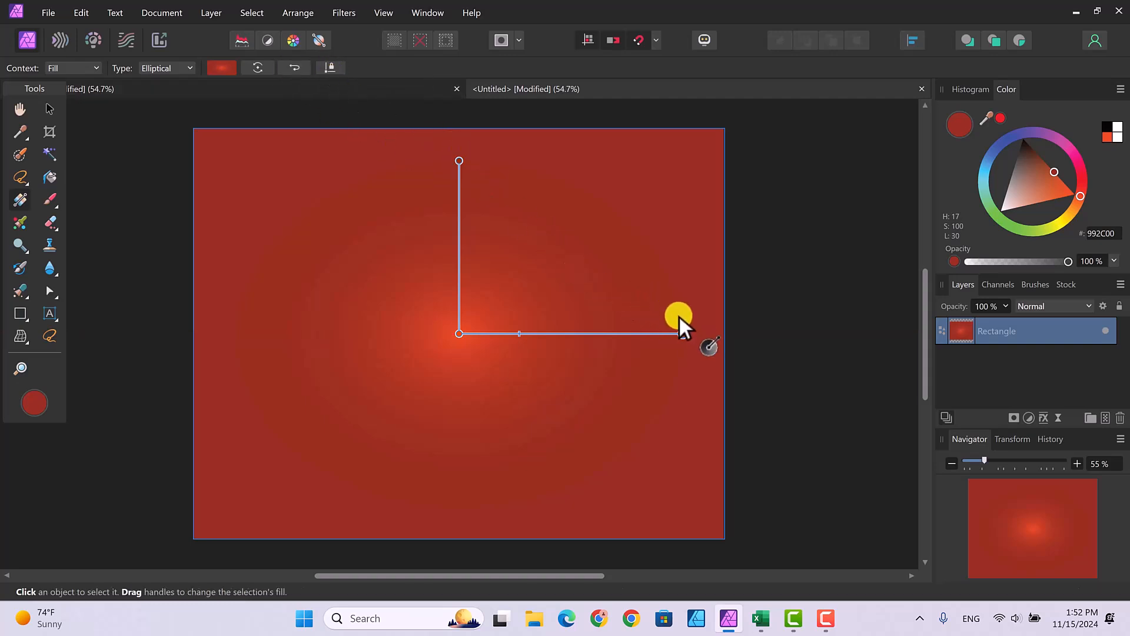
{"action": "left_click_drag", "start_coordinate": [681, 332], "coordinate": [756, 333]}
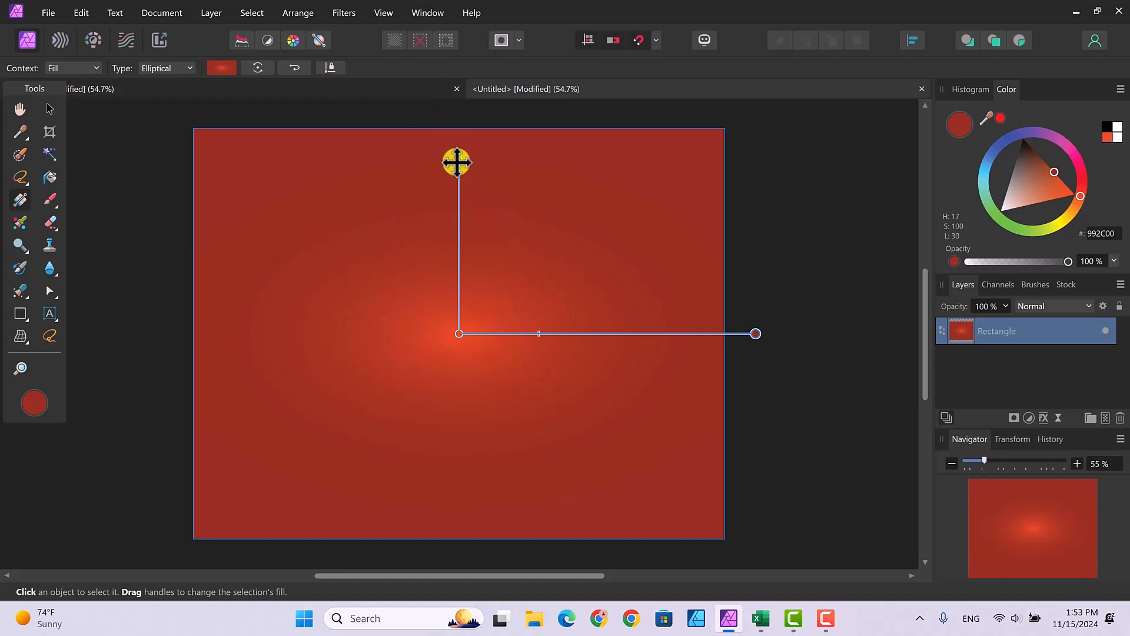
{"action": "left_click_drag", "start_coordinate": [460, 159], "coordinate": [451, 199]}
{"action": "left_click_drag", "start_coordinate": [753, 312], "coordinate": [799, 334]}
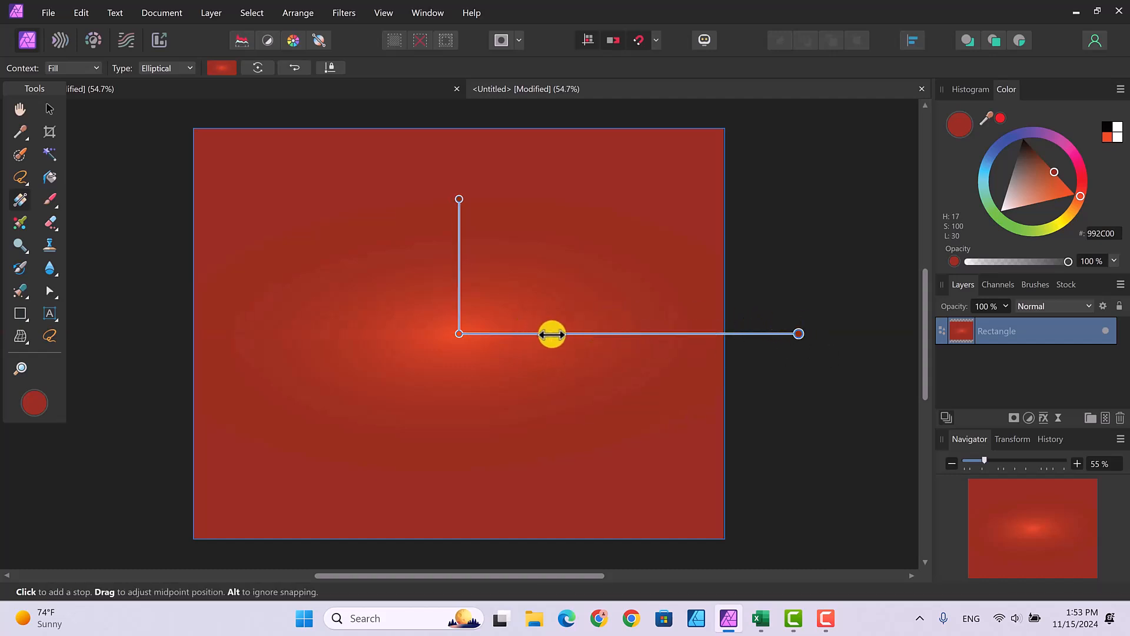
Fine-tune the gradient's midpoint and set the centre stop's colour to orange FFA200
{"action": "left_click", "coordinate": [541, 336]}
{"action": "mouse_move", "coordinate": [532, 336]}
{"action": "left_mouse_down"}
{"action": "mouse_move", "coordinate": [565, 337]}
{"action": "mouse_move", "coordinate": [546, 334]}
{"action": "left_mouse_up"}
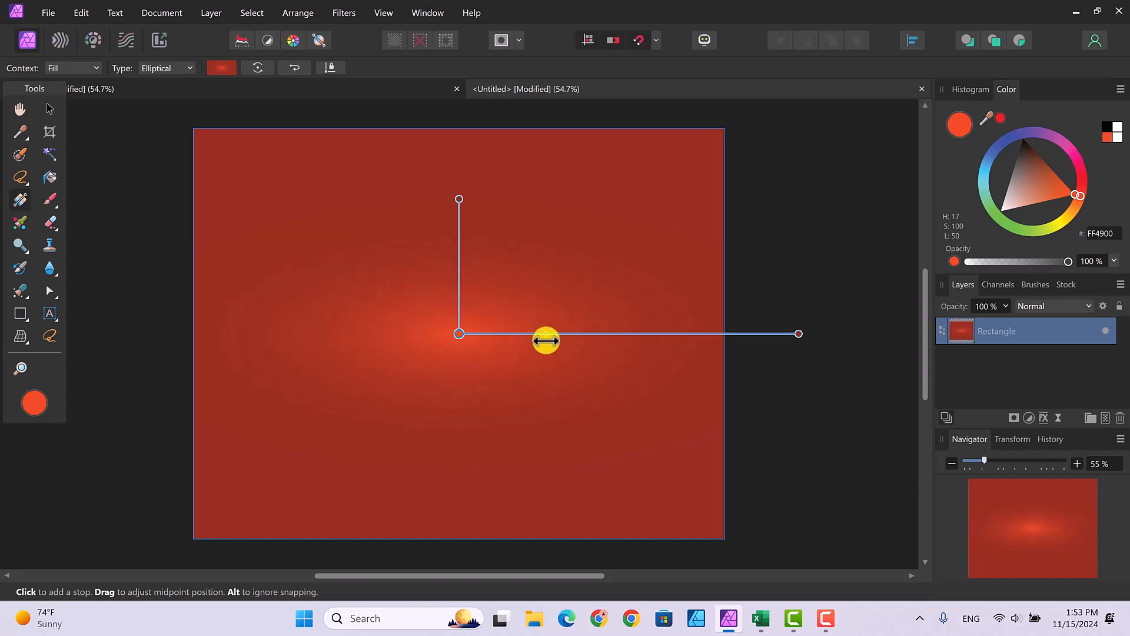
{"action": "left_click", "coordinate": [1072, 212]}
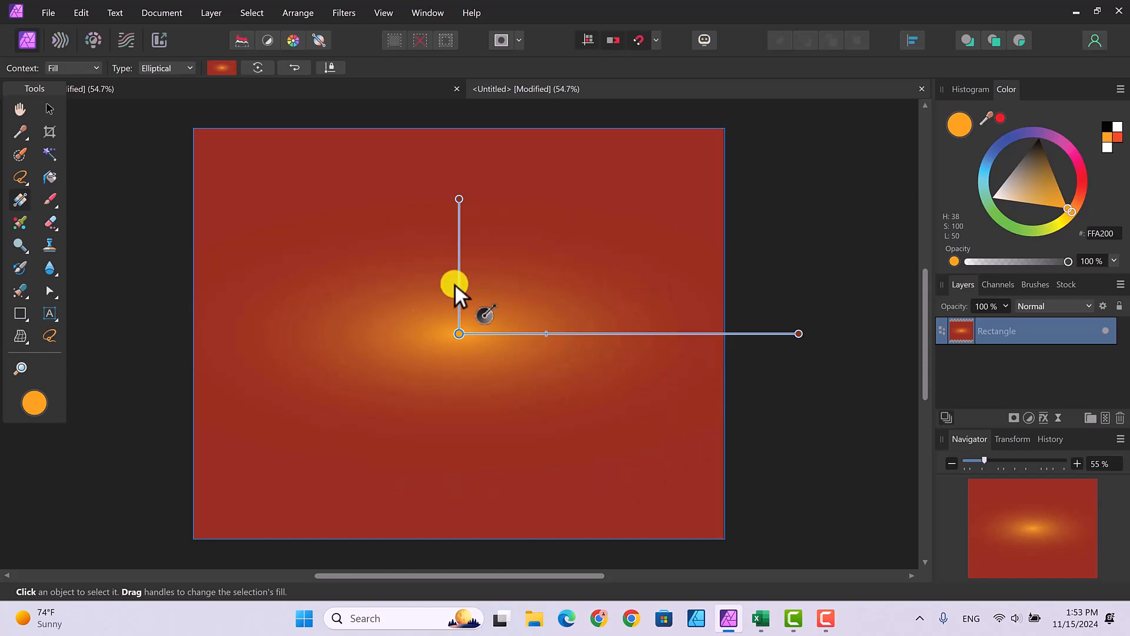
Add a stop between the gradient's centre and outer end and colour it red AD0009
{"action": "left_click_drag", "start_coordinate": [1055, 219], "coordinate": [601, 334]}
{"action": "left_click", "coordinate": [602, 334]}
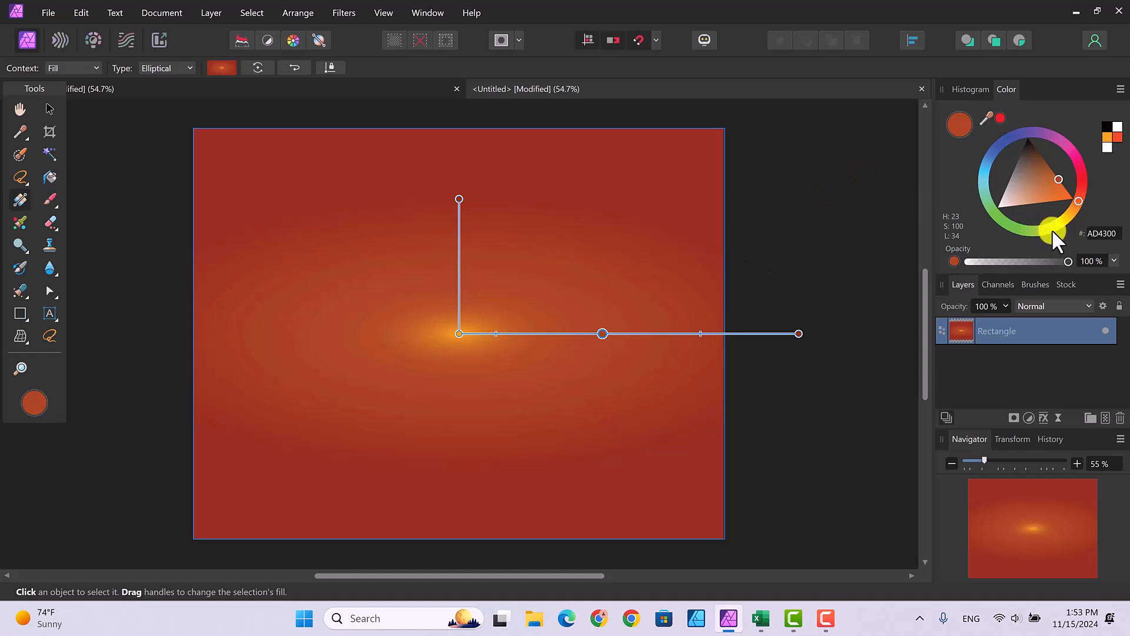
{"action": "left_click", "coordinate": [1080, 178]}
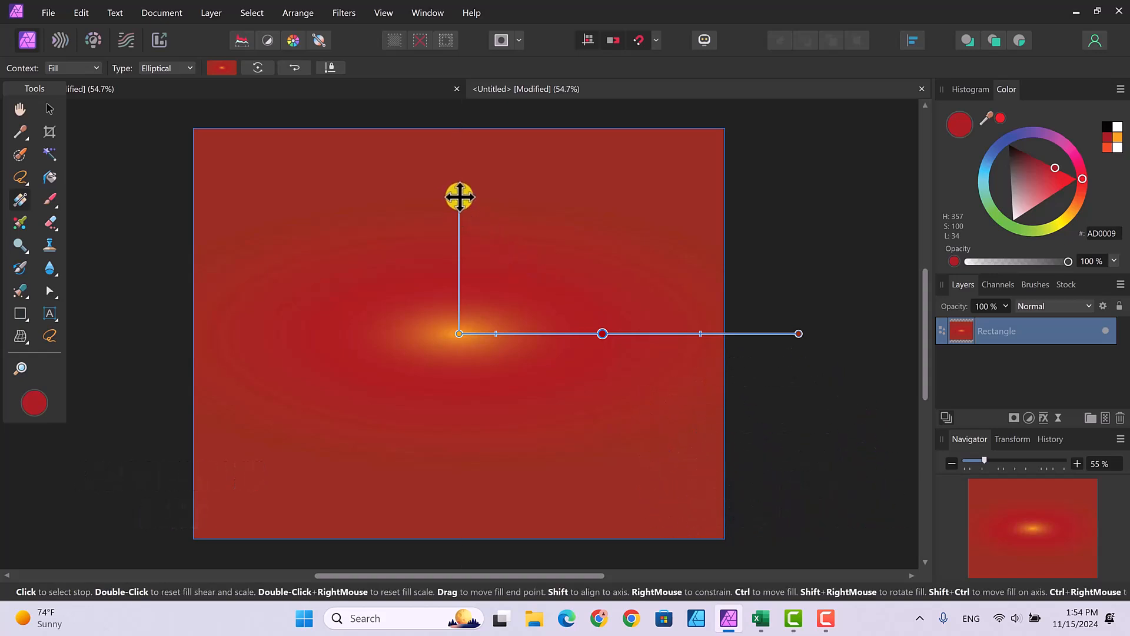
Flatten the ellipse's vertical axis further and add a blue 1506A7 stop between the red stop and the horizontal axis's outer end
{"action": "left_click_drag", "start_coordinate": [457, 200], "coordinate": [452, 238]}
{"action": "left_click_drag", "start_coordinate": [798, 317], "coordinate": [794, 334]}
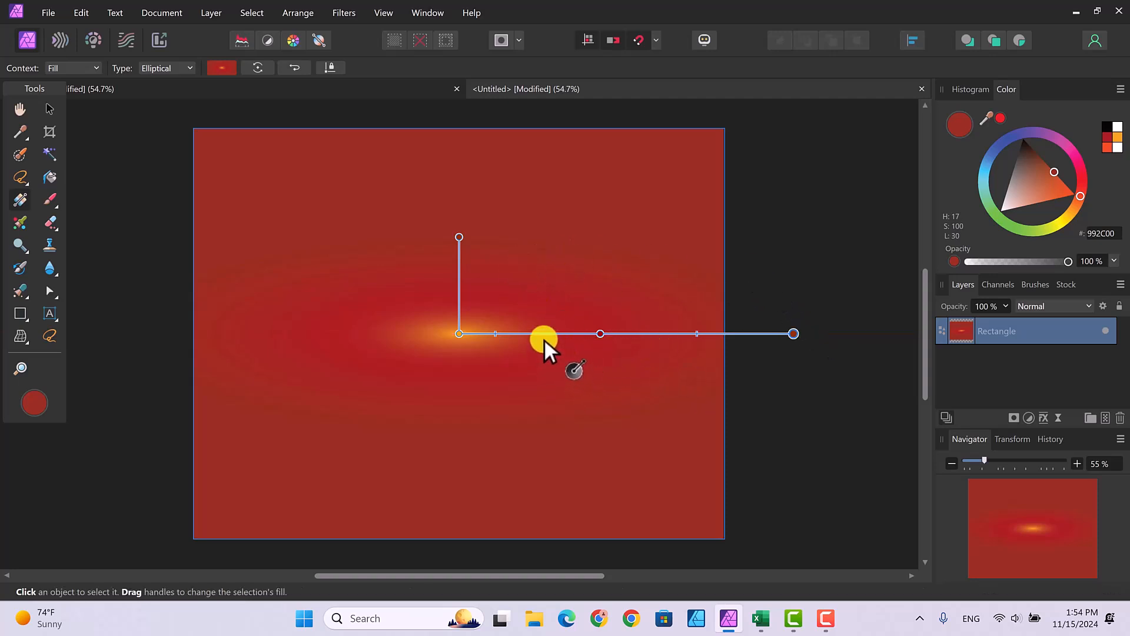
{"action": "left_click", "coordinate": [661, 334]}
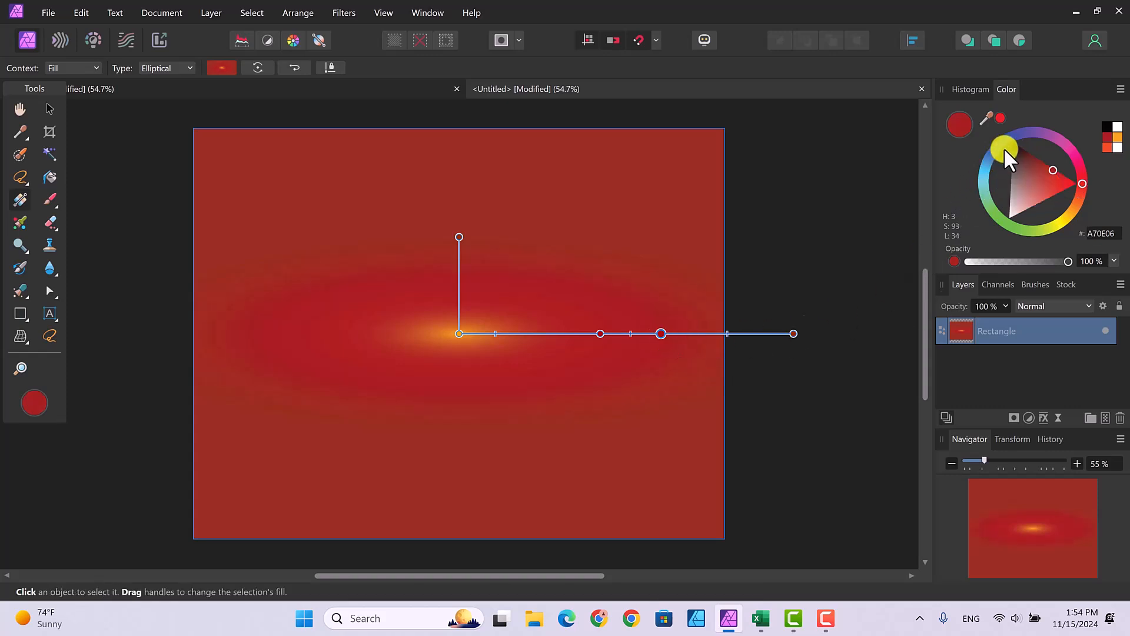
{"action": "left_click", "coordinate": [1011, 133]}
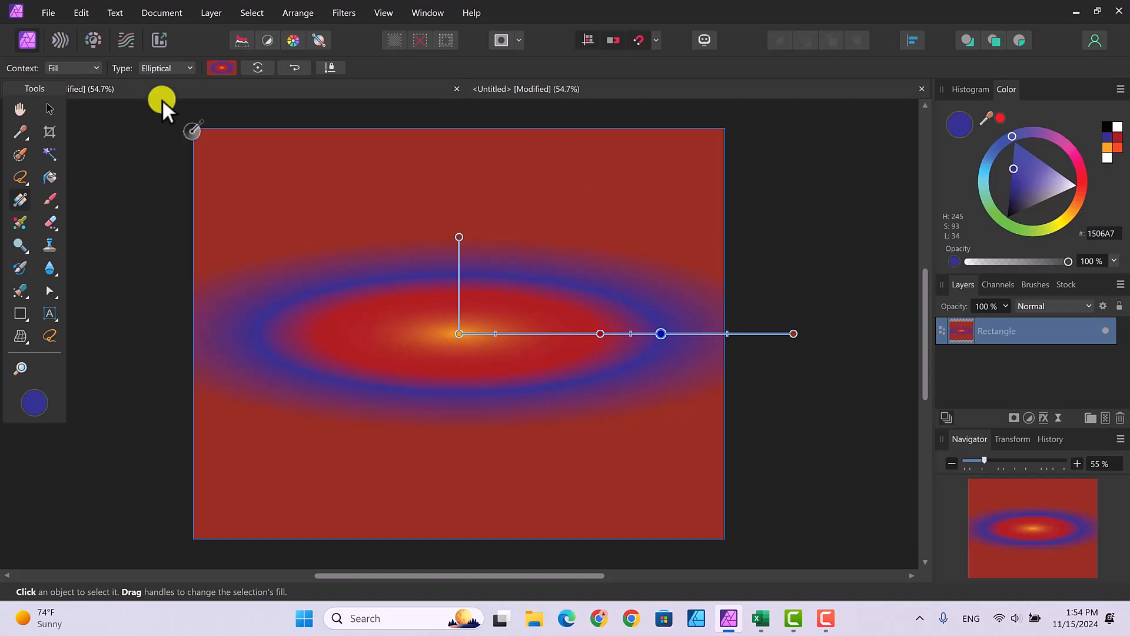
Change the gradient type to Radial and delete the blue and red intermediate stops
{"action": "left_click", "coordinate": [189, 69]}
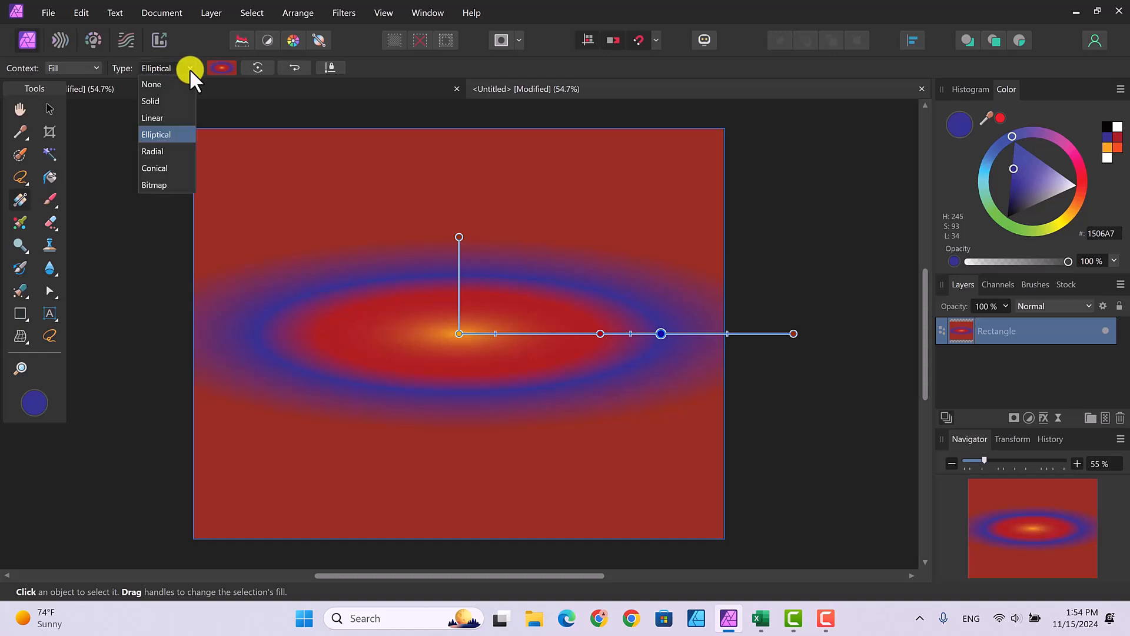
{"action": "left_click", "coordinate": [154, 151]}
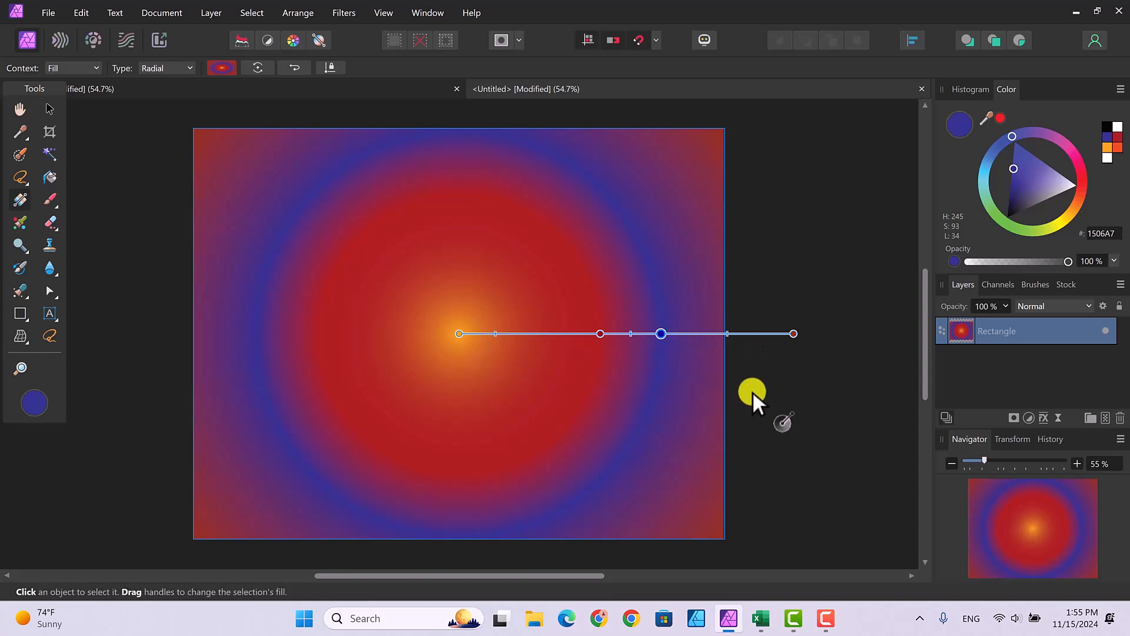
{"action": "key", "text": "Delete"}
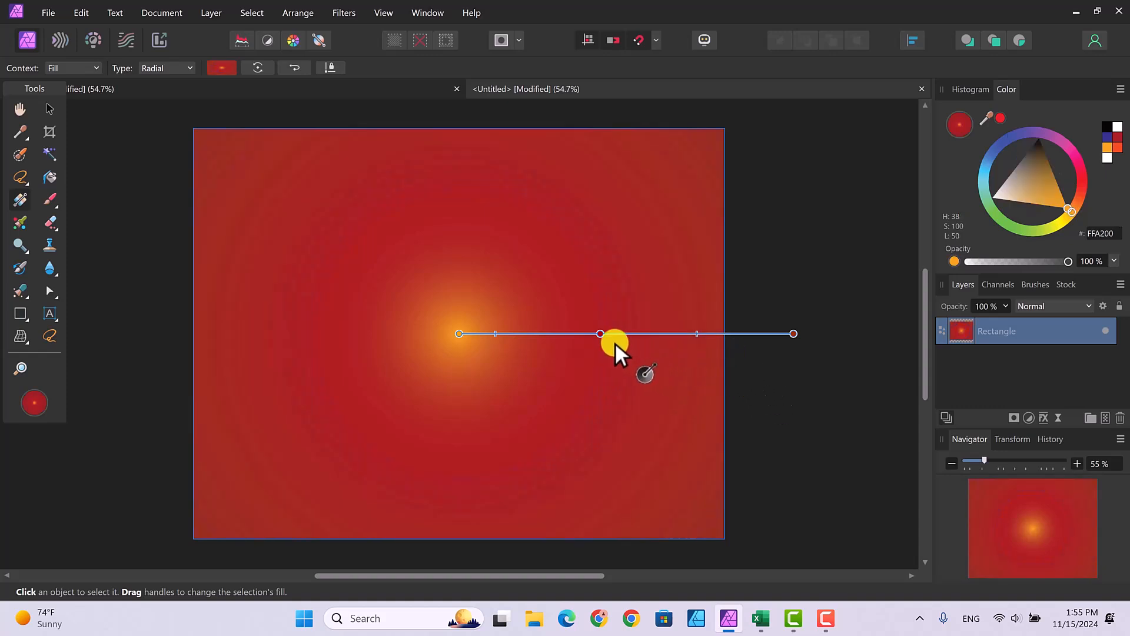
{"action": "left_click", "coordinate": [601, 334]}
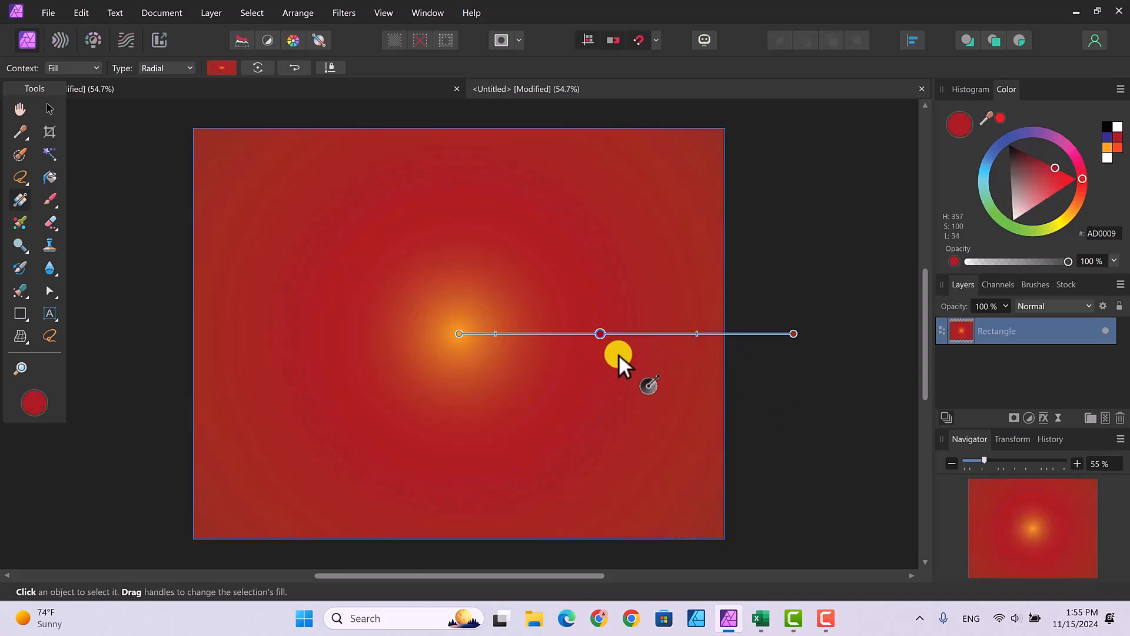
{"action": "key", "text": "Delete"}
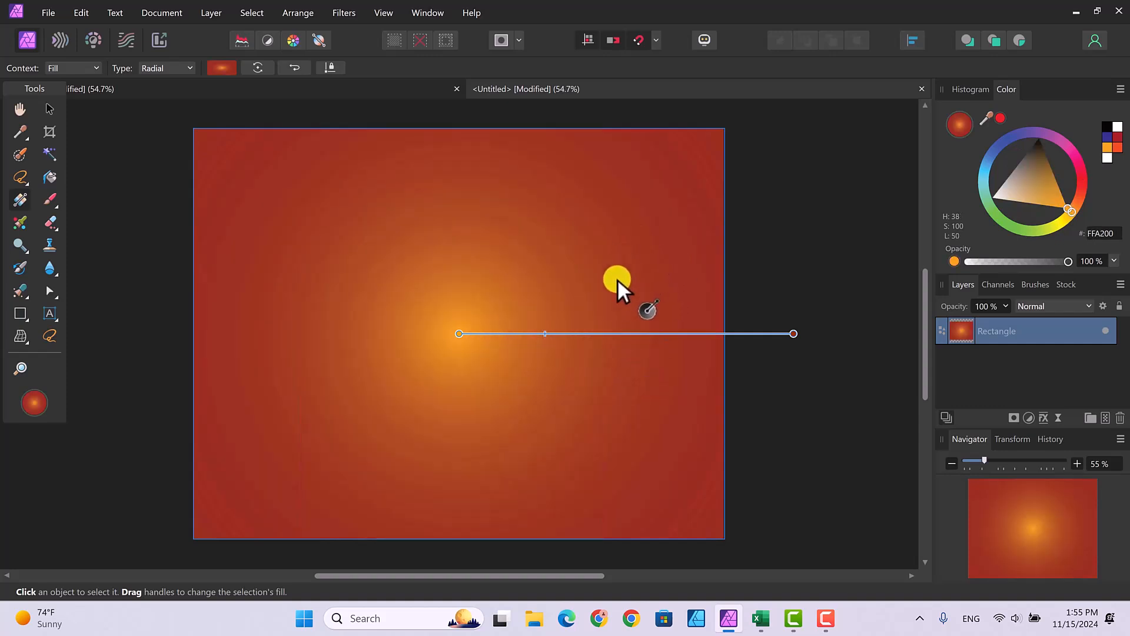
Shift the radial gradient's midpoint slightly outward and add a stop between the centre and the outer end
{"action": "mouse_move", "coordinate": [545, 334]}
{"action": "left_mouse_down"}
{"action": "mouse_move", "coordinate": [640, 339]}
{"action": "mouse_move", "coordinate": [556, 341]}
{"action": "left_mouse_up"}
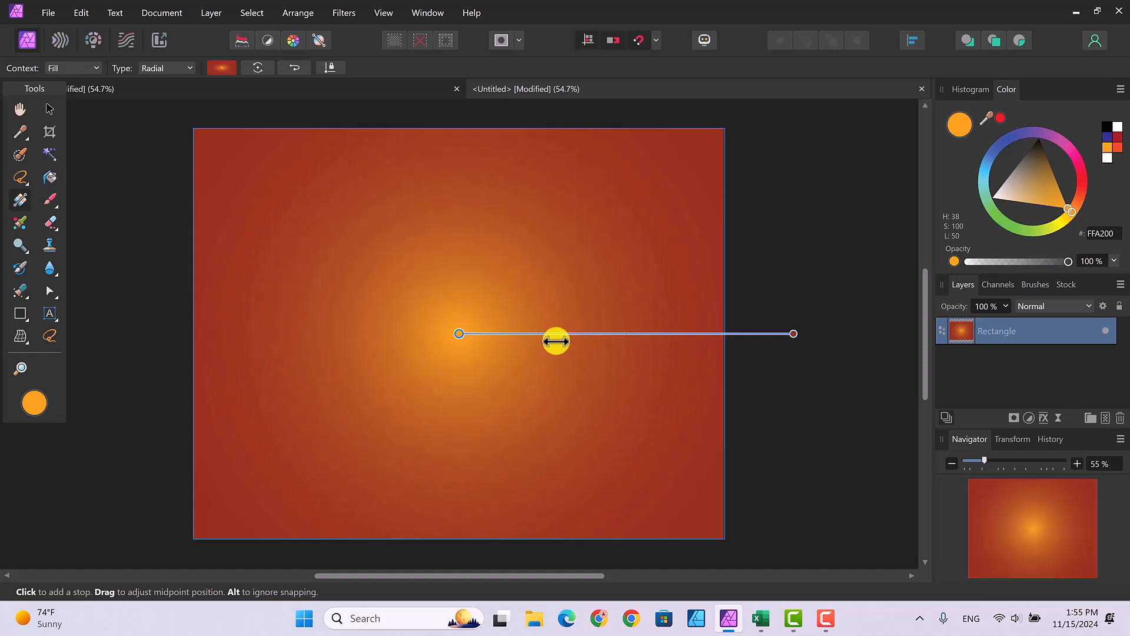
{"action": "left_click", "coordinate": [628, 334]}
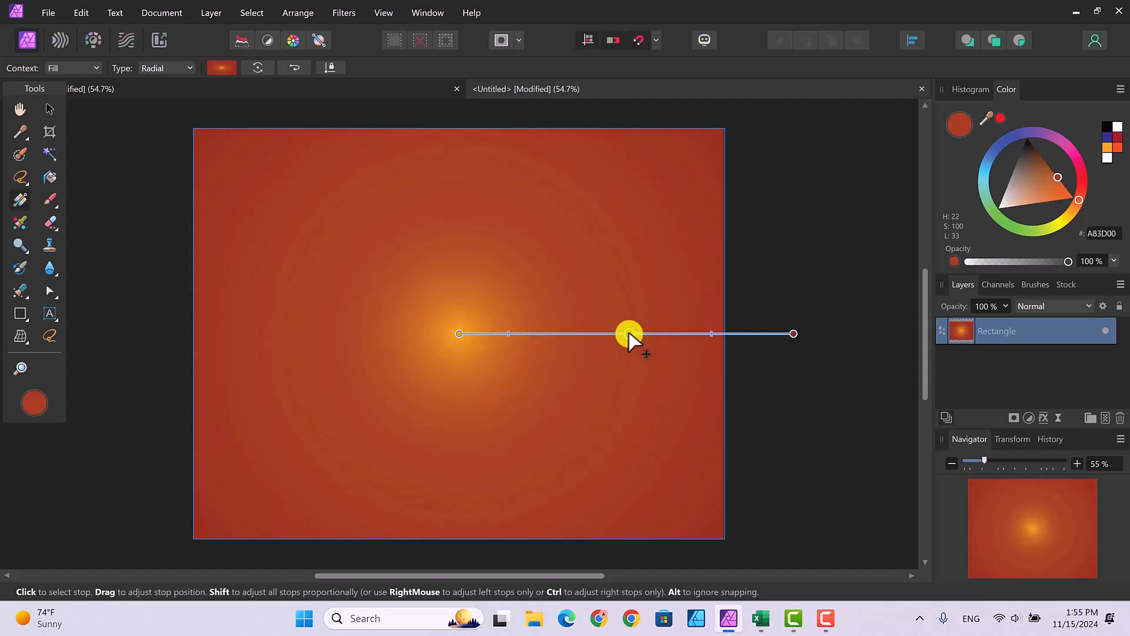
Recolour the radial gradient's middle stop blue 0040A8 and change the gradient type to Conical
{"action": "left_click", "coordinate": [1004, 221]}
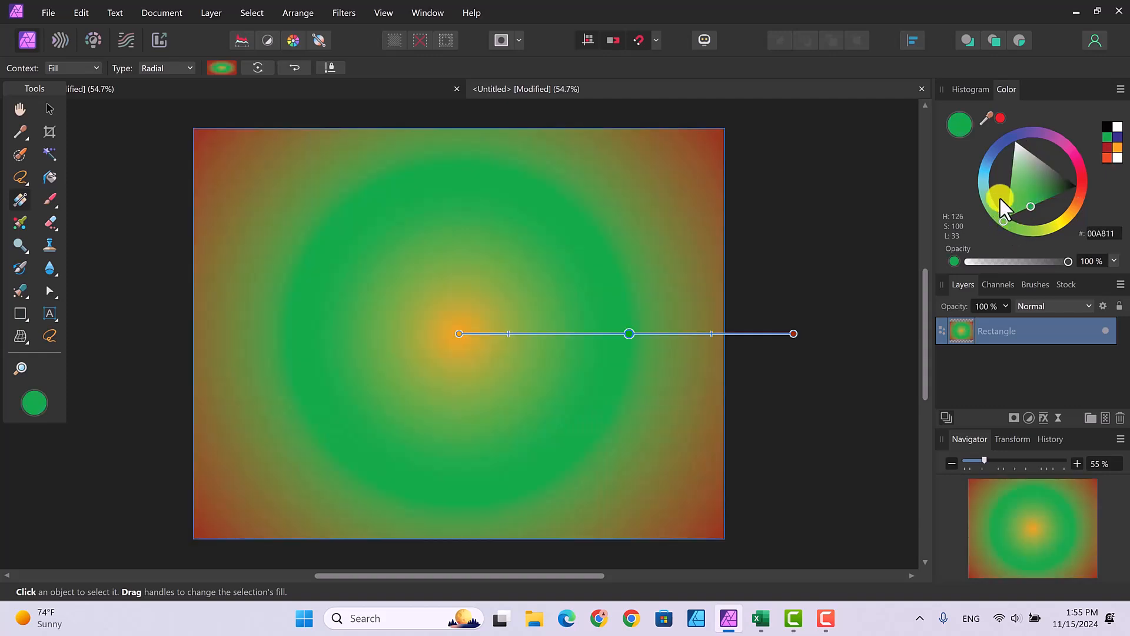
{"action": "left_click", "coordinate": [991, 151]}
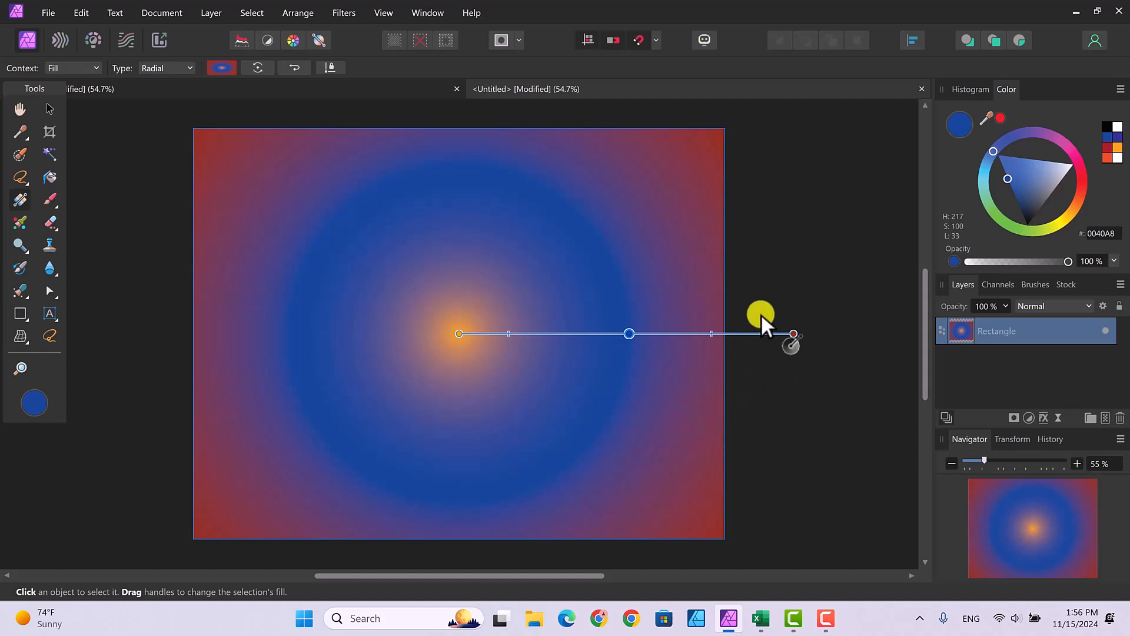
{"action": "left_click", "coordinate": [186, 66]}
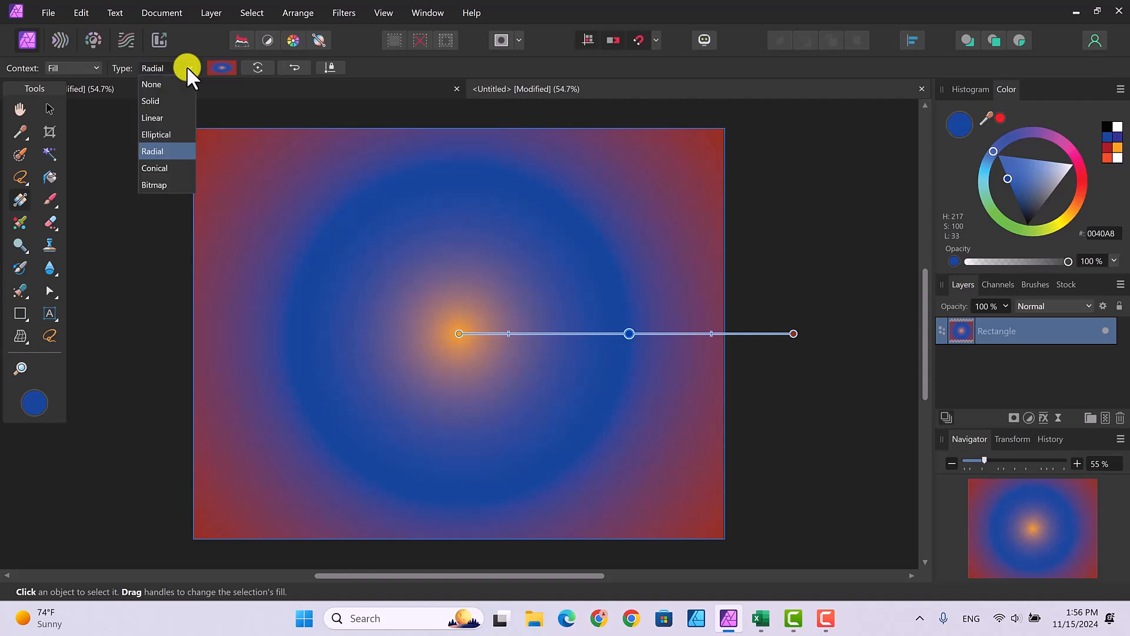
{"action": "left_click", "coordinate": [155, 168]}
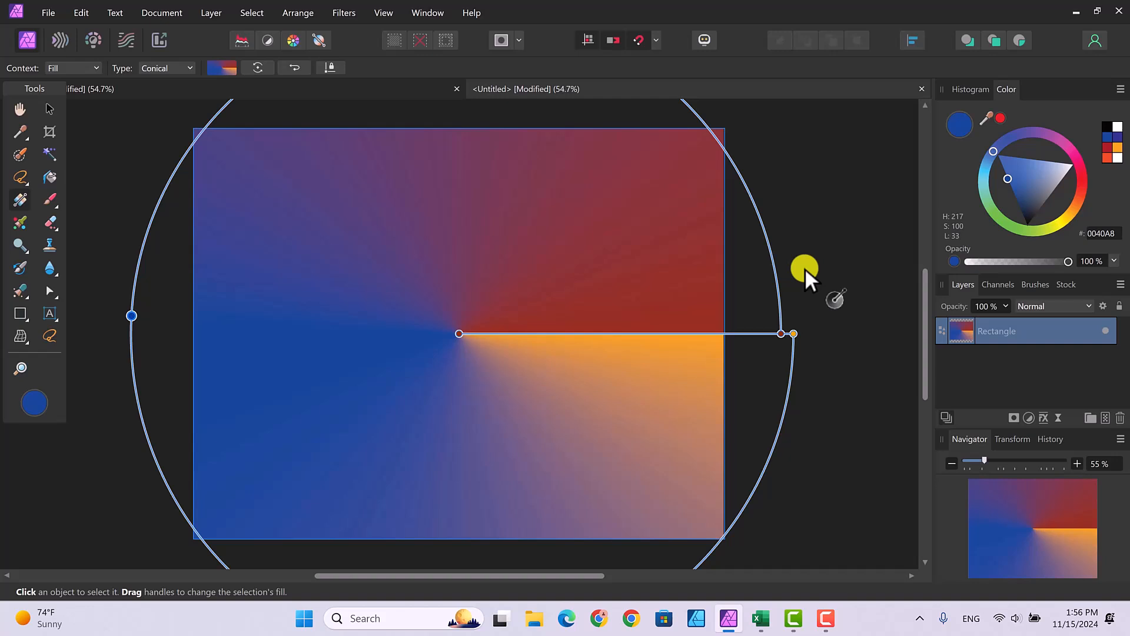
Delete the conical gradient's orange and blue stops
{"action": "left_click", "coordinate": [794, 334]}
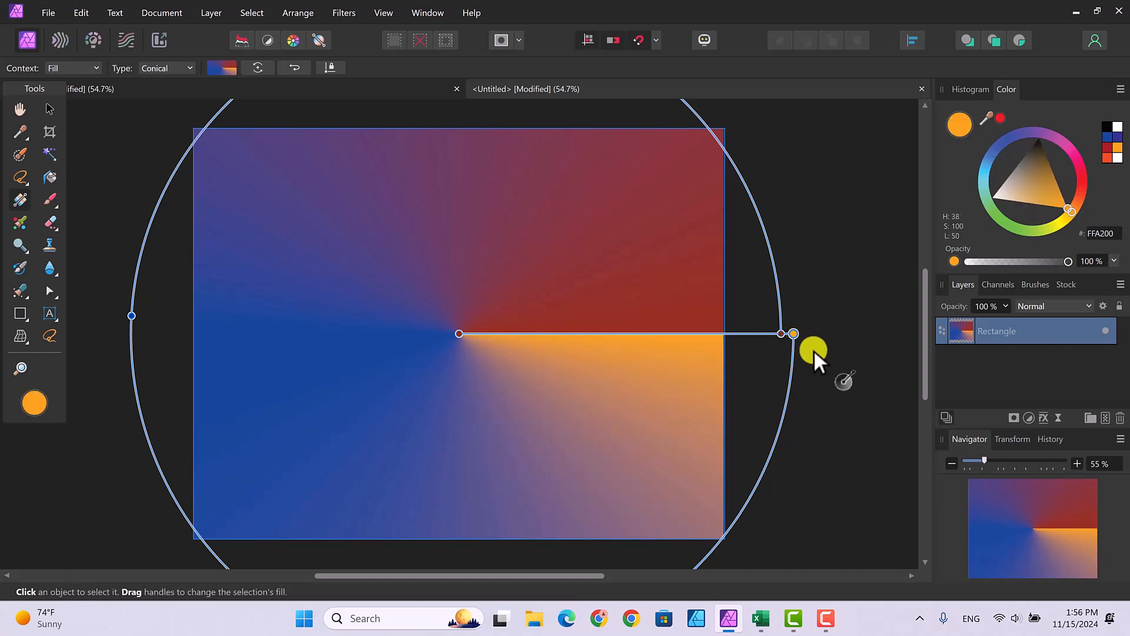
{"action": "key", "text": "Delete"}
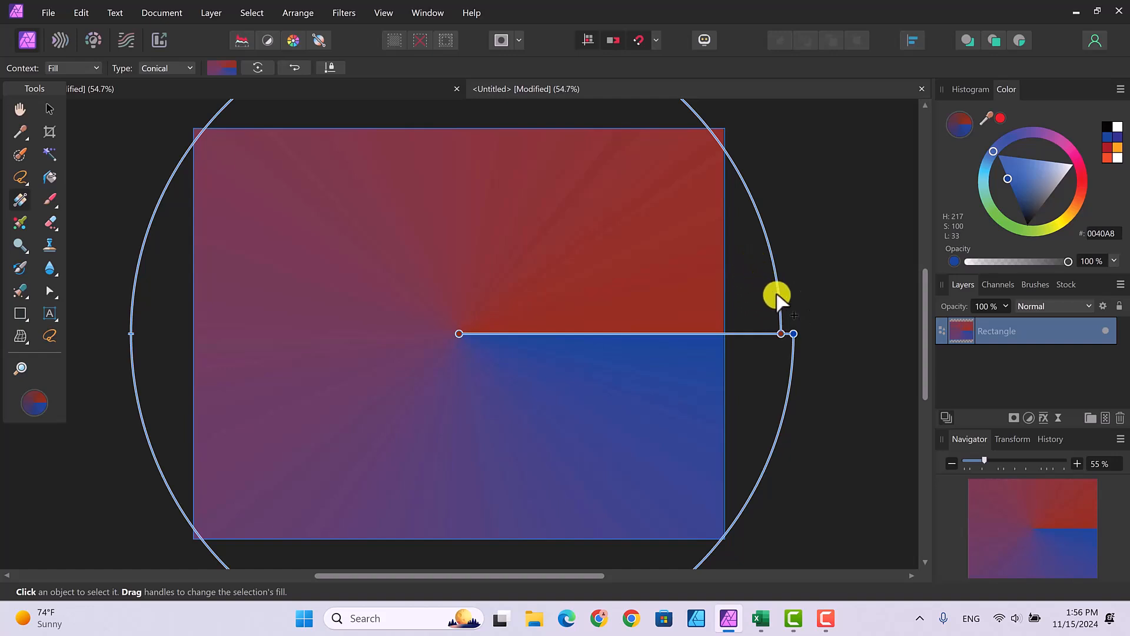
{"action": "left_click", "coordinate": [812, 342]}
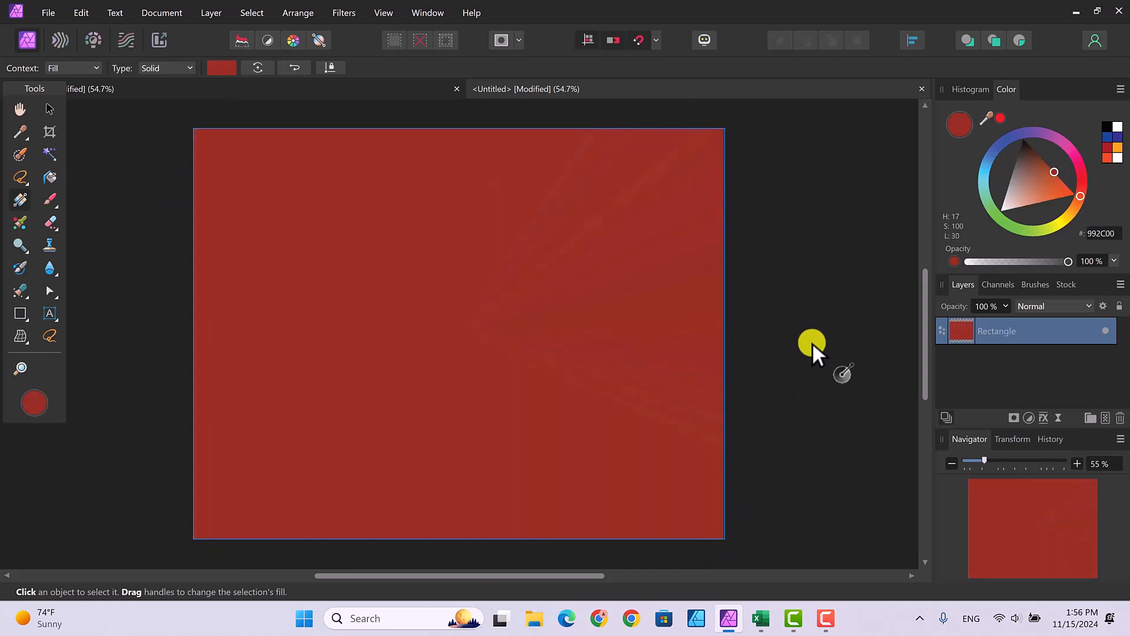
Set the rectangle's fill type back to Conical and shrink the gradient circle by moving its end point toward the centre
{"action": "left_click", "coordinate": [192, 67]}
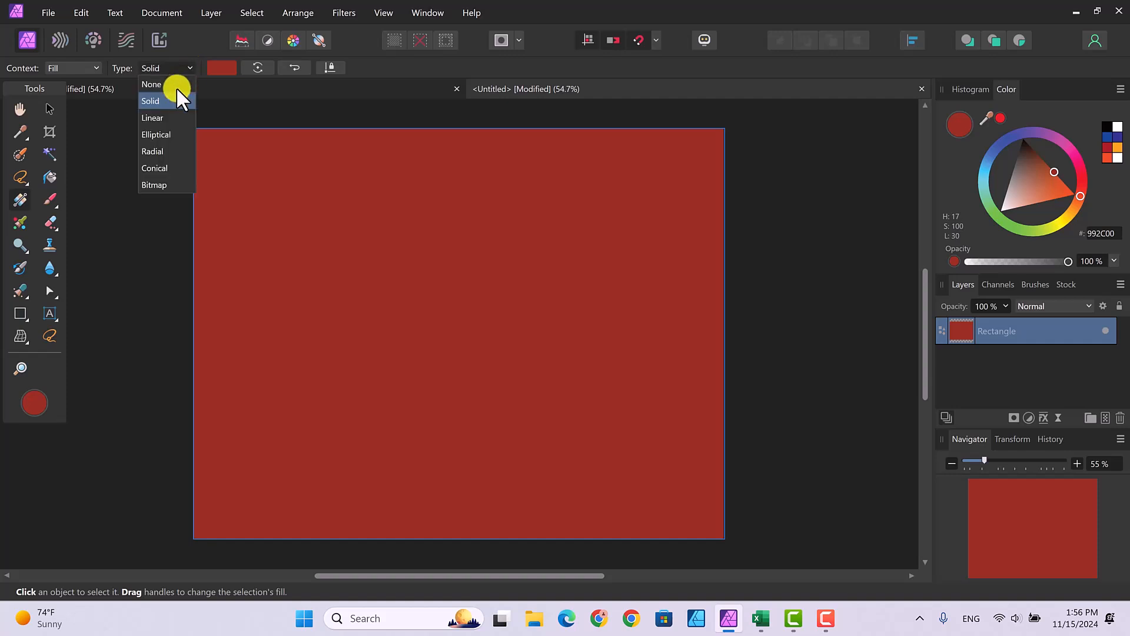
{"action": "left_click", "coordinate": [162, 168]}
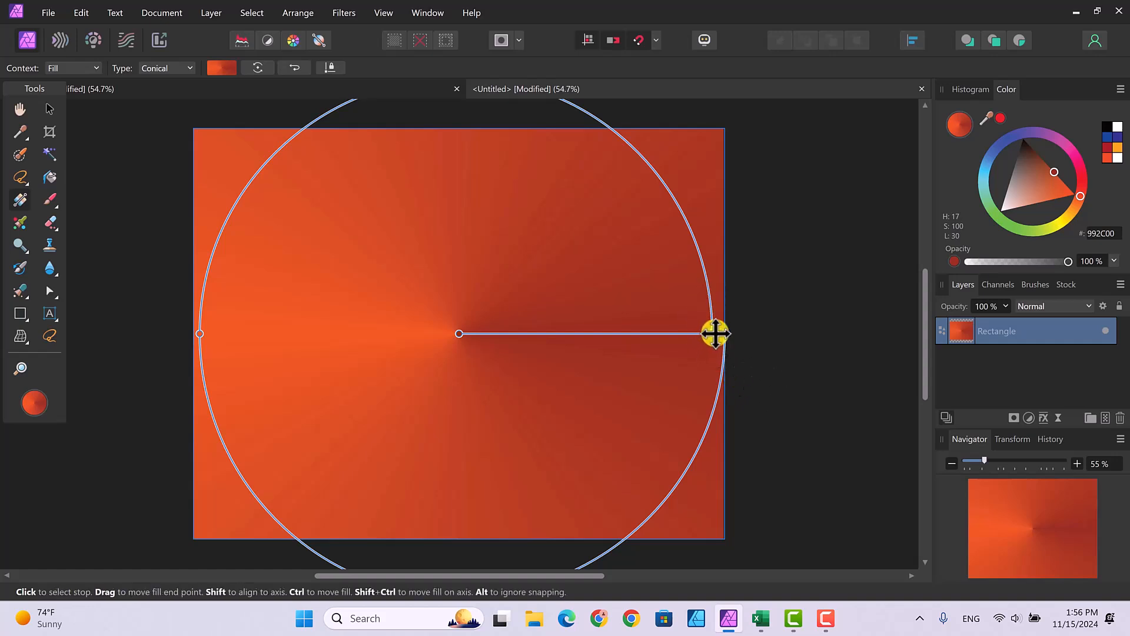
{"action": "left_click_drag", "start_coordinate": [715, 335], "coordinate": [647, 334]}
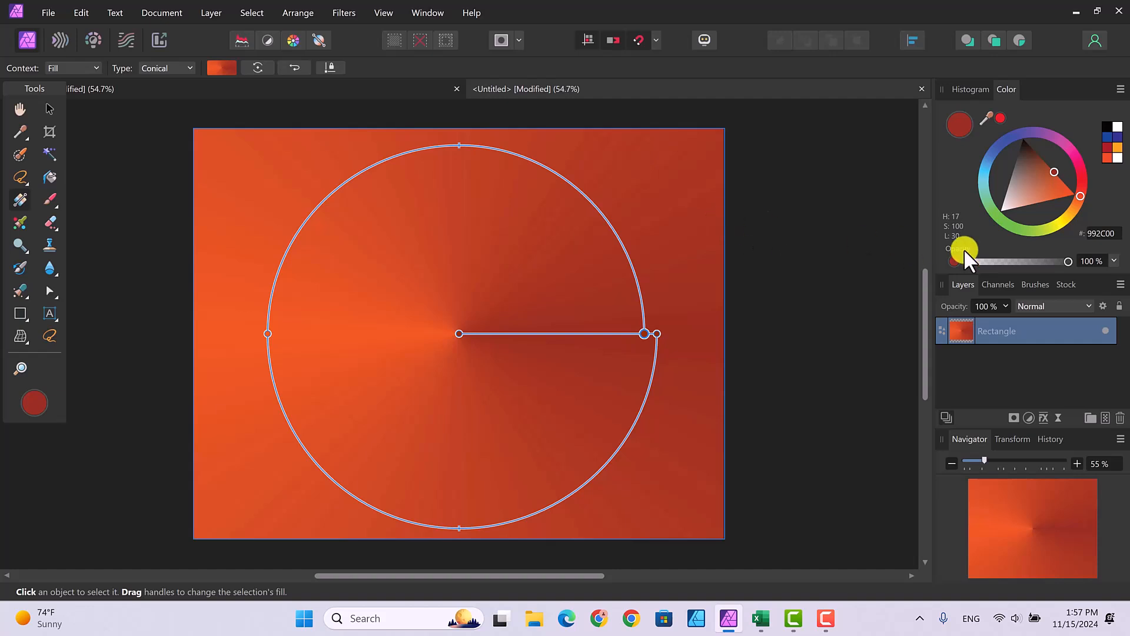
Try recolouring the conical gradient with yellow 998900, and undo that fill change
{"action": "left_click", "coordinate": [524, 333]}
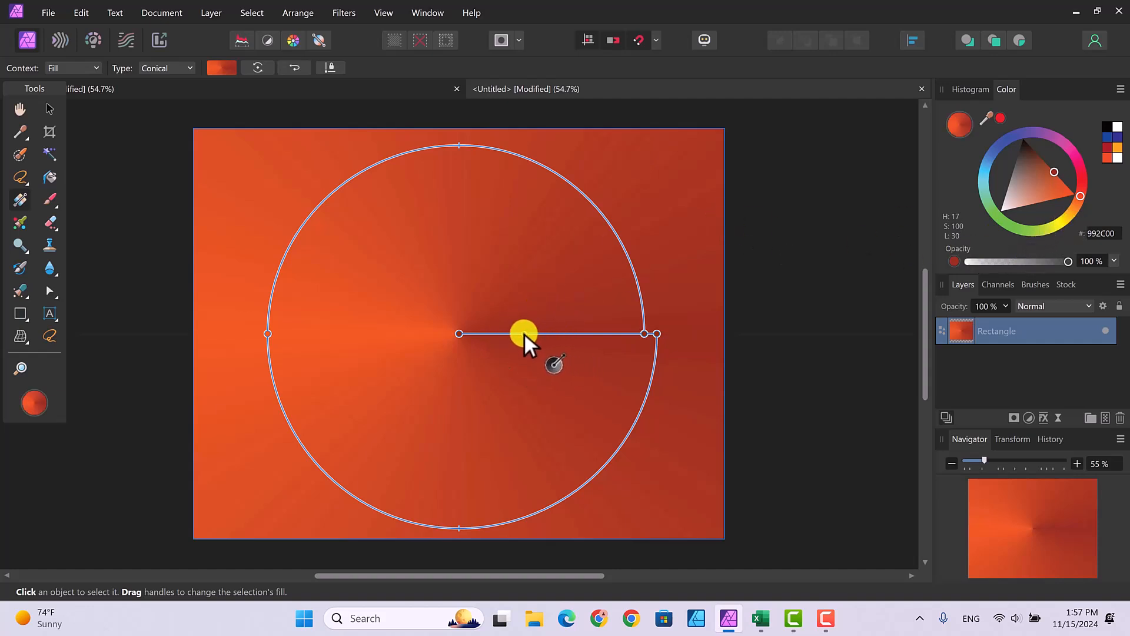
{"action": "left_click", "coordinate": [1062, 221]}
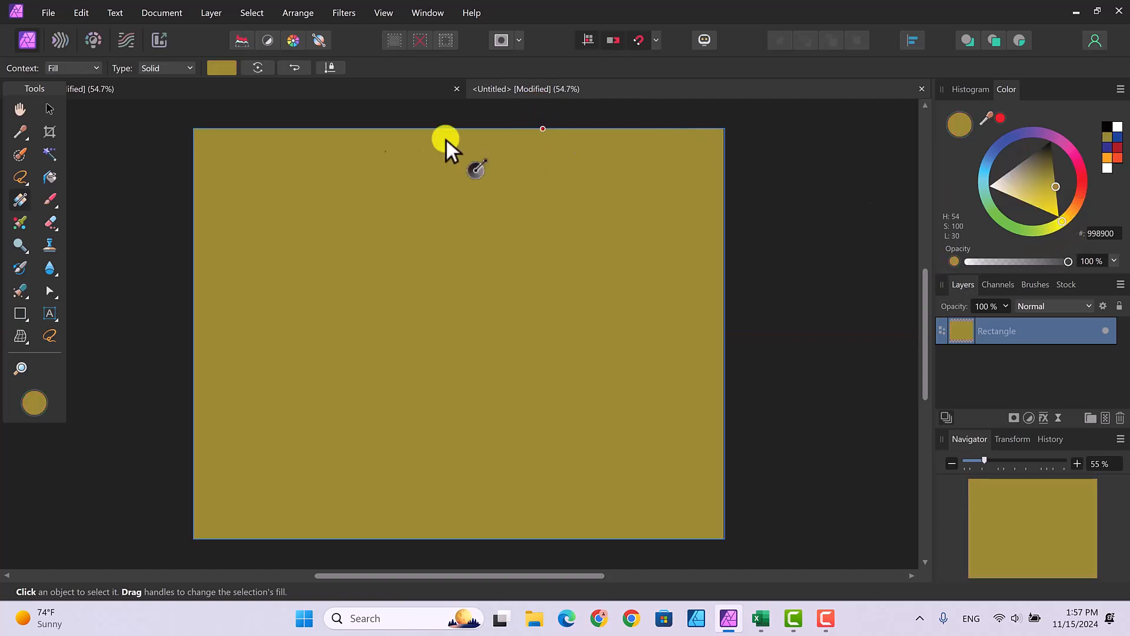
{"action": "left_click", "coordinate": [80, 12]}
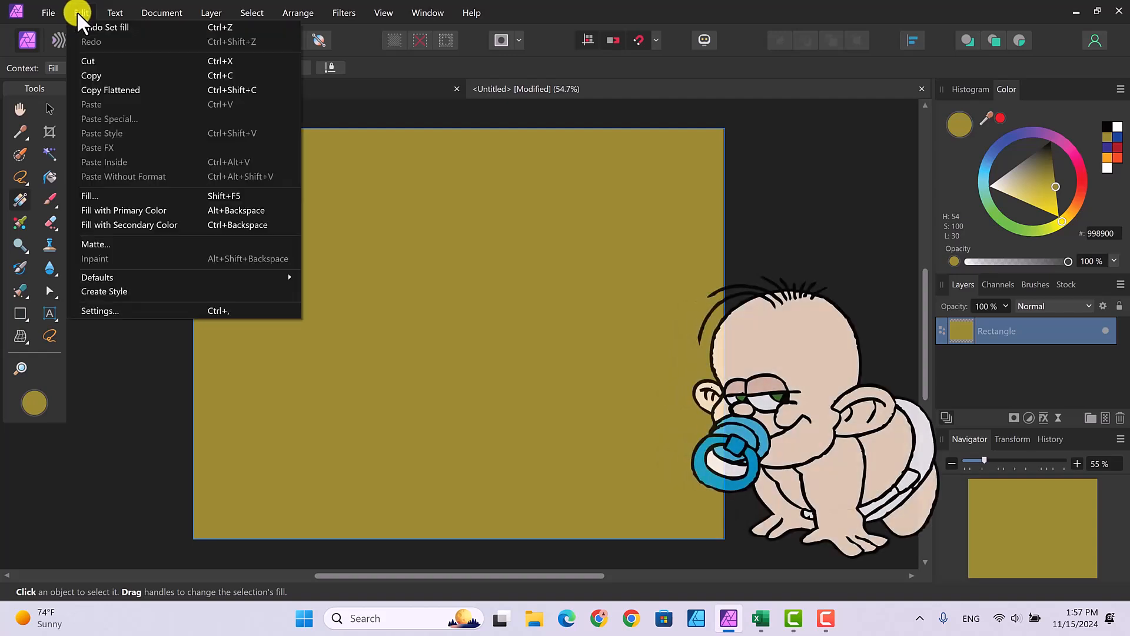
{"action": "left_click", "coordinate": [88, 27]}
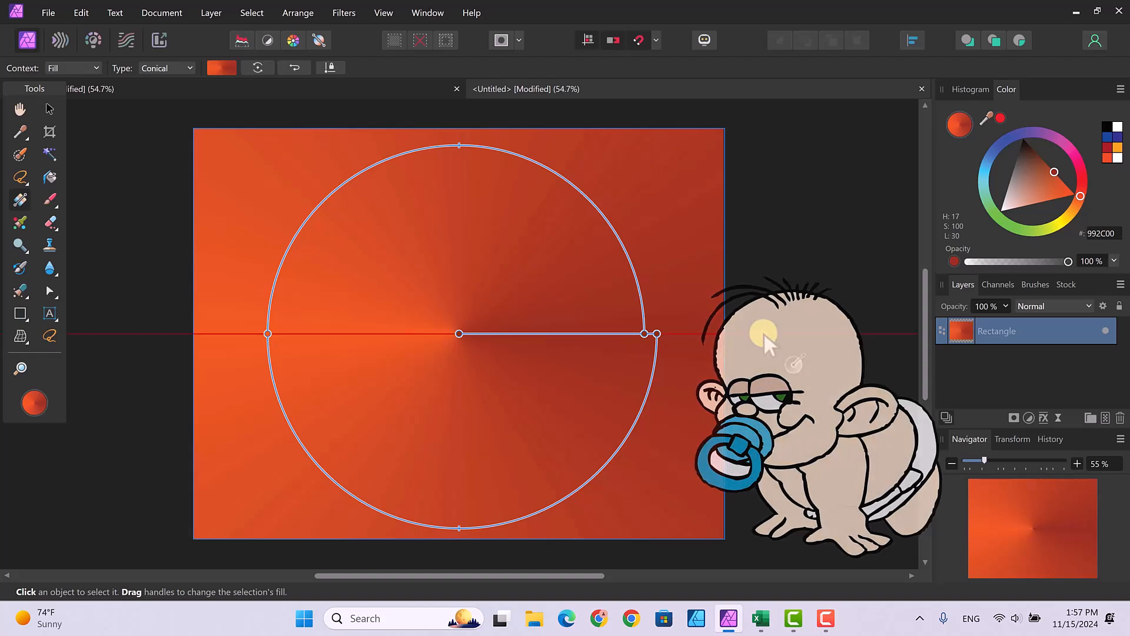
Shrink the conical gradient's circle further by moving its end point closer to the centre
{"action": "left_click", "coordinate": [459, 334]}
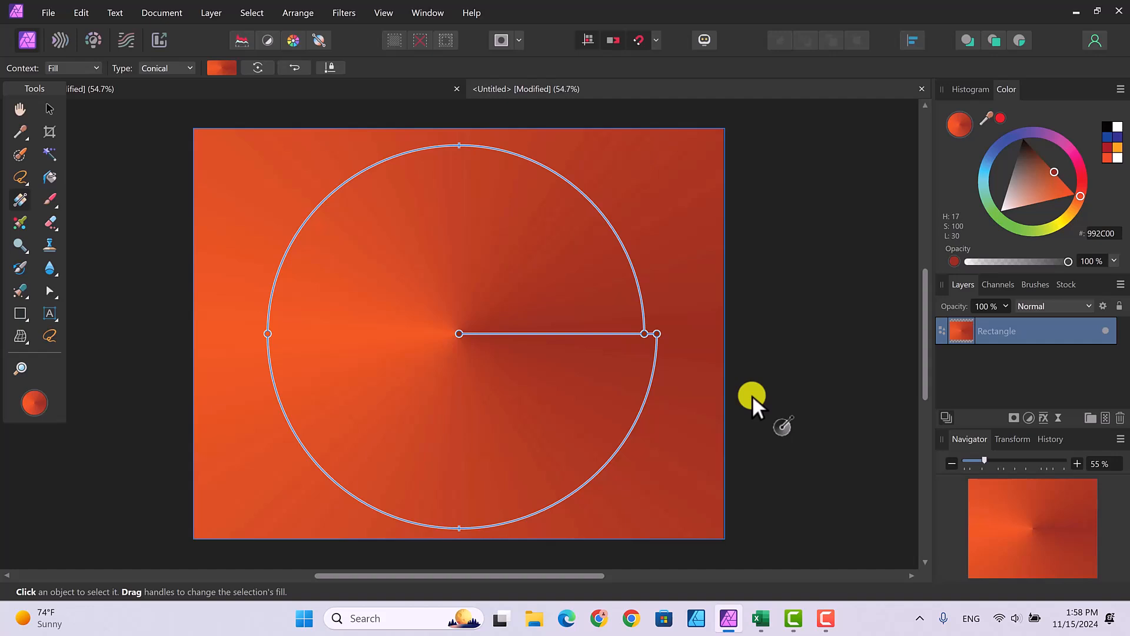
{"action": "left_click_drag", "start_coordinate": [645, 336], "coordinate": [610, 334]}
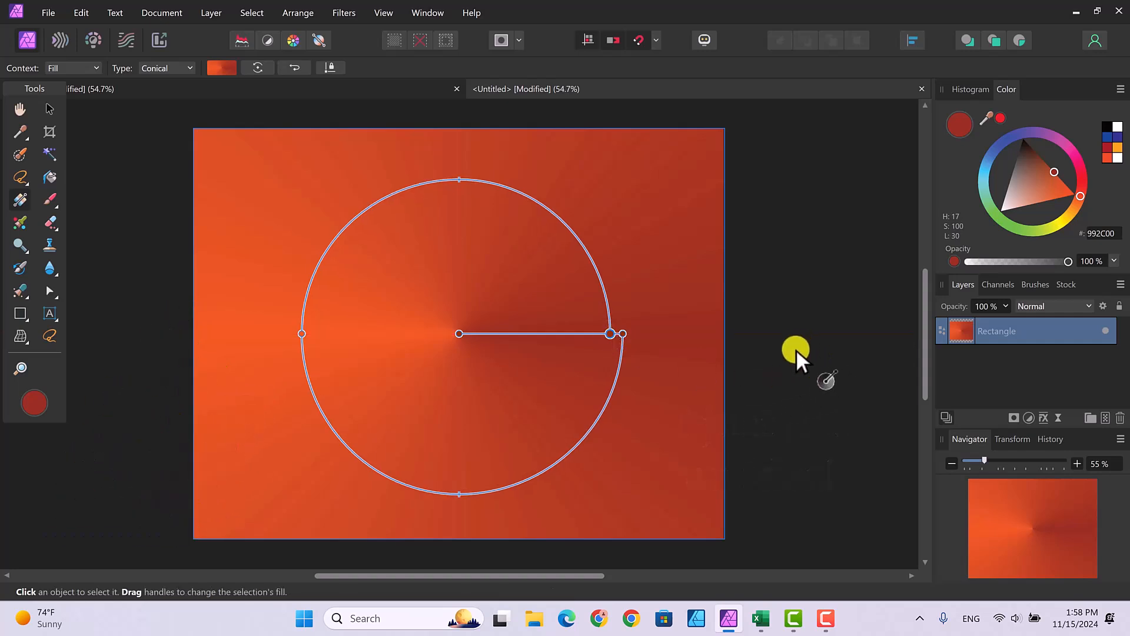